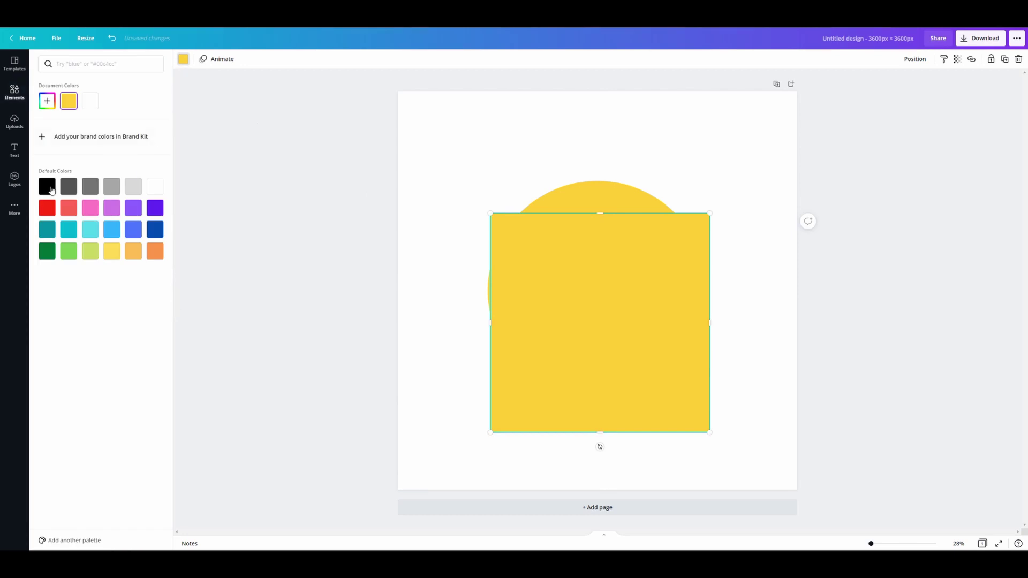
Step: Recolor the square black, move it over the lower part of the circle and narrow it to the circle's left half
click(46, 186)
drag(577, 294, 570, 311)
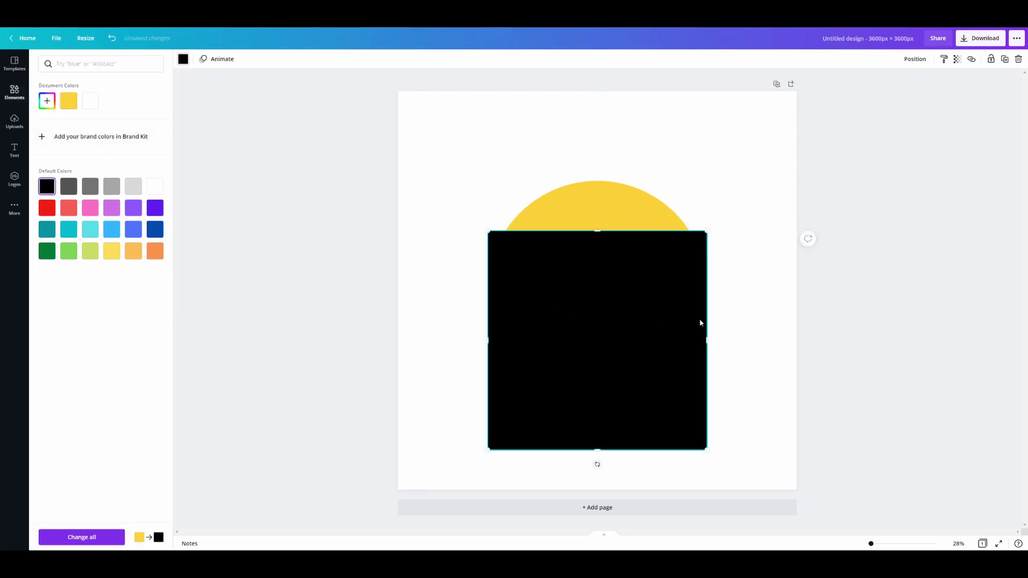
drag(705, 322, 597, 322)
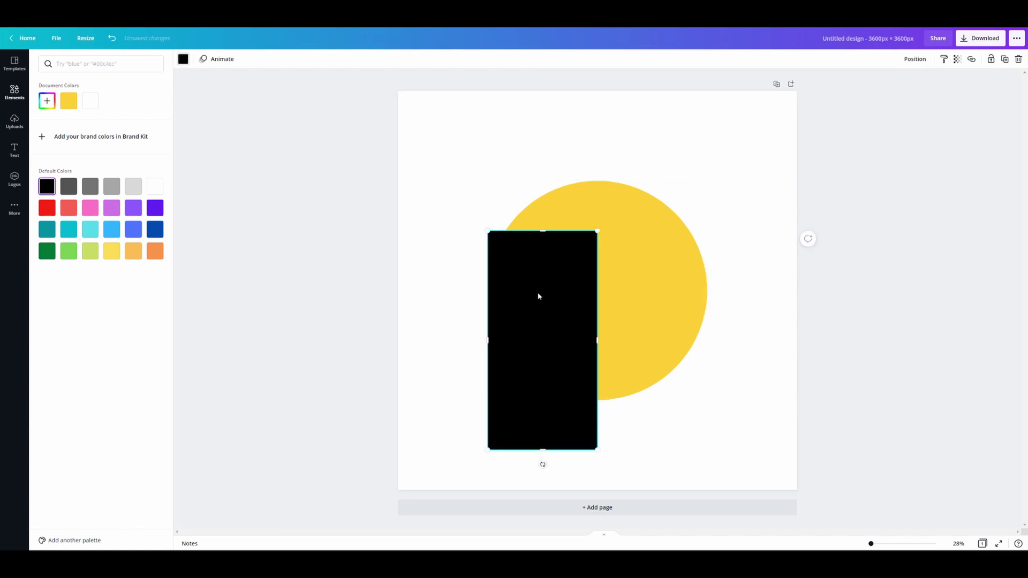
Step: Center the yellow circle on the rectangle's upper edge, using a temporary duplicate rectangle on its right side and deleting that duplicate
key(ctrl+d)
drag(538, 297, 645, 293)
drag(668, 198, 630, 144)
click(668, 388)
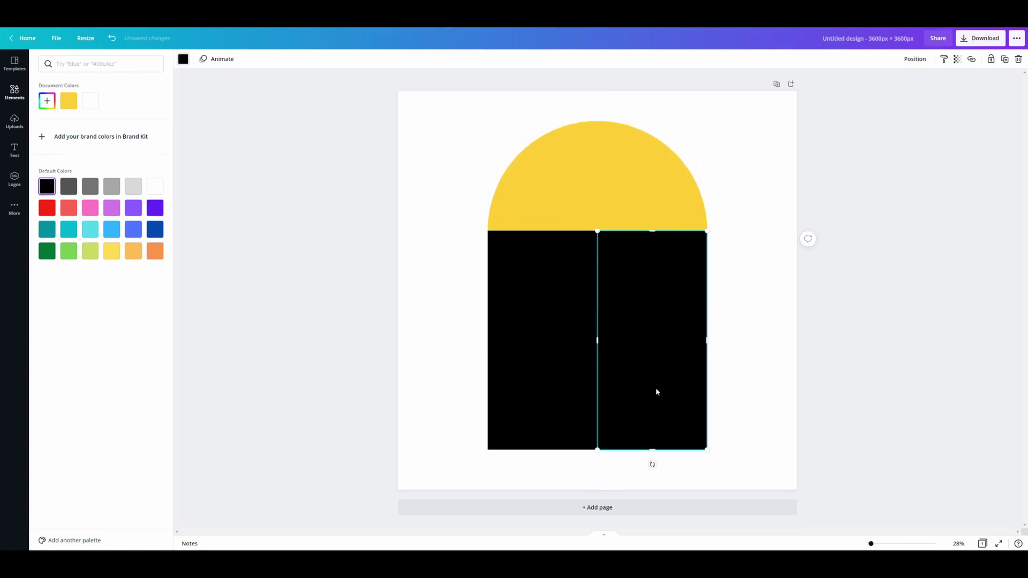
key(Delete)
Step: Scale the yellow circle and the black rectangle down together and reposition them near the middle of the page
drag(757, 202, 486, 452)
drag(707, 451, 614, 351)
drag(603, 238, 629, 310)
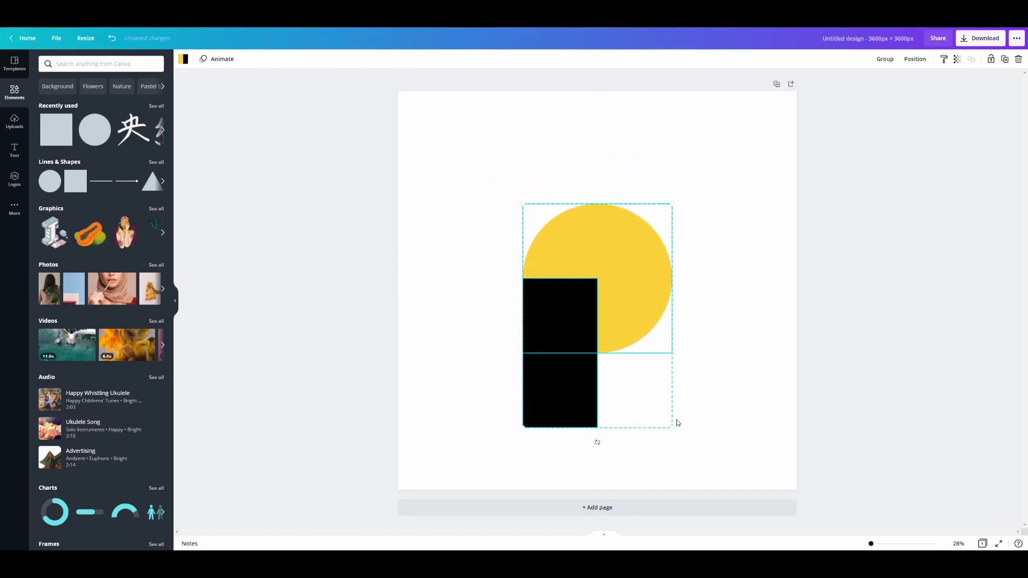
drag(666, 422, 665, 385)
click(666, 385)
Step: Place black rectangles against both sides of the yellow circle and enlarge a duplicate circle to span their outer edges
drag(557, 305, 684, 302)
click(576, 273)
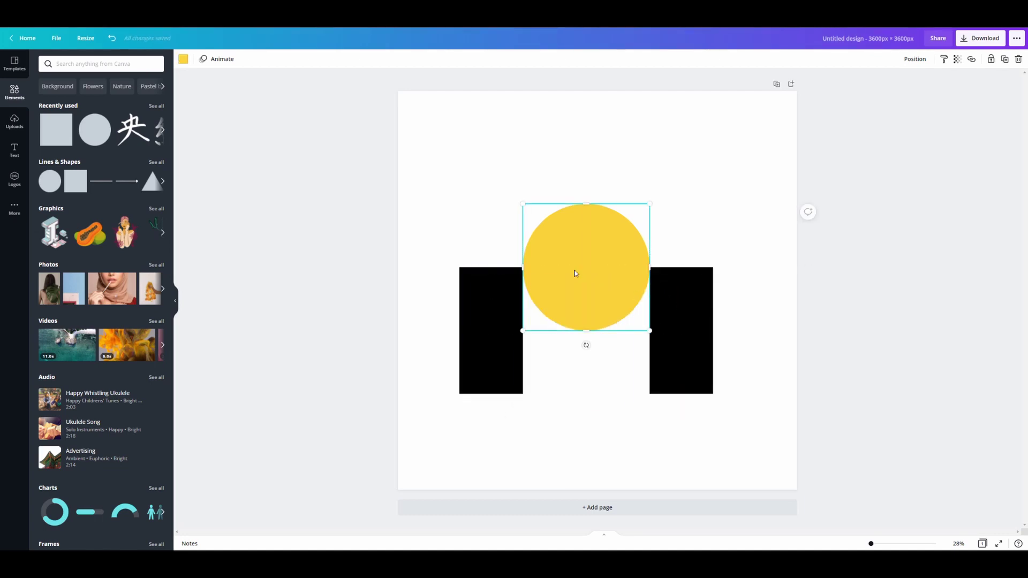
drag(575, 273, 742, 168)
Step: Recolor the enlarged circle #FBB03B and send it behind the other shapes
click(184, 60)
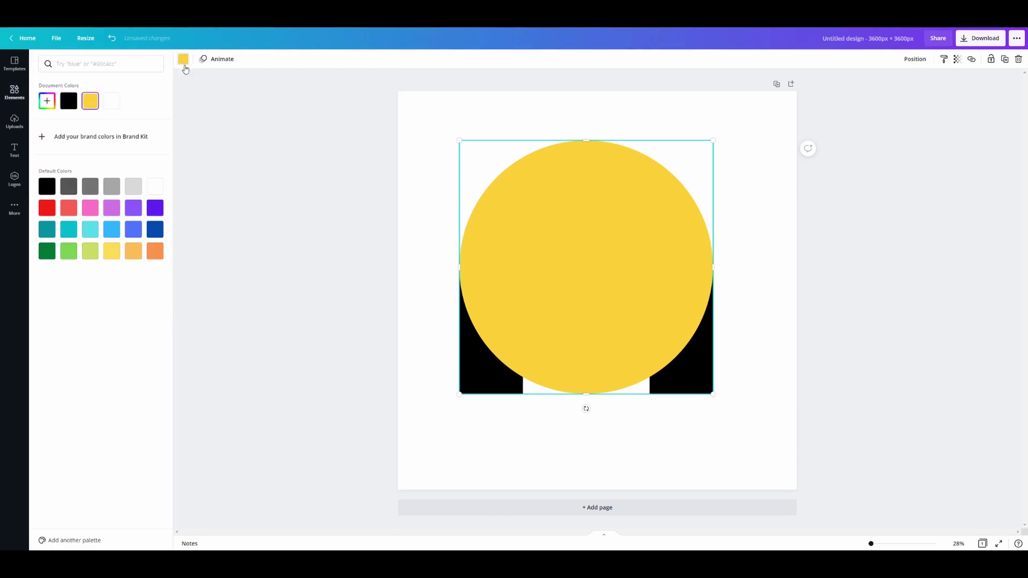
click(48, 101)
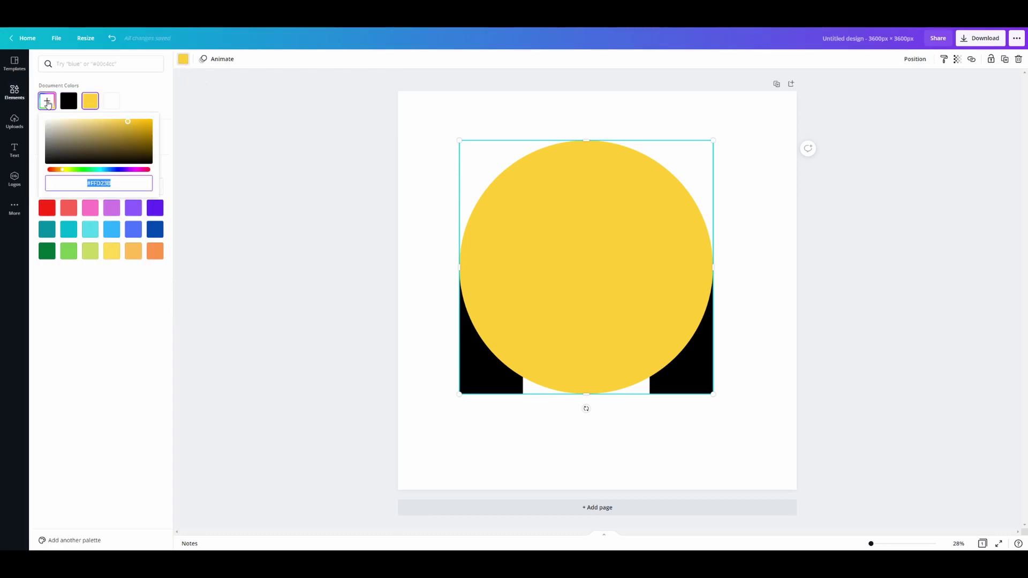
text(#FBB)
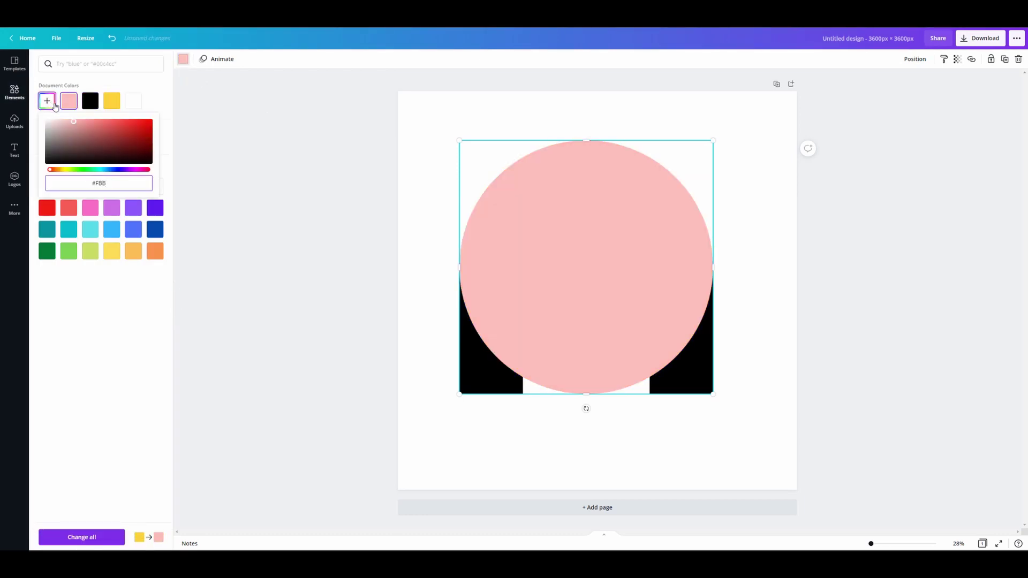
text(03B)
key(Return)
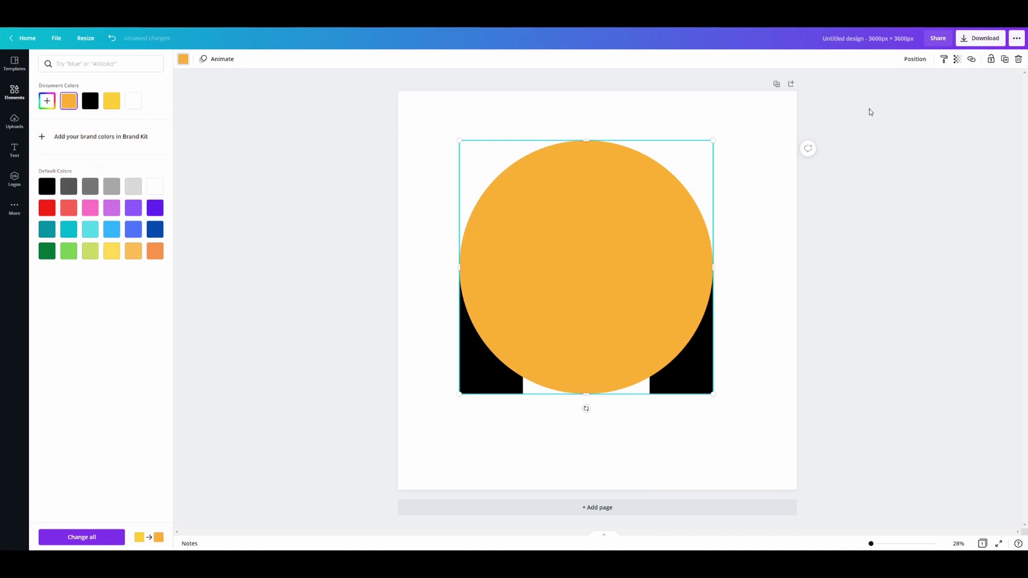
click(915, 59)
click(859, 99)
click(773, 248)
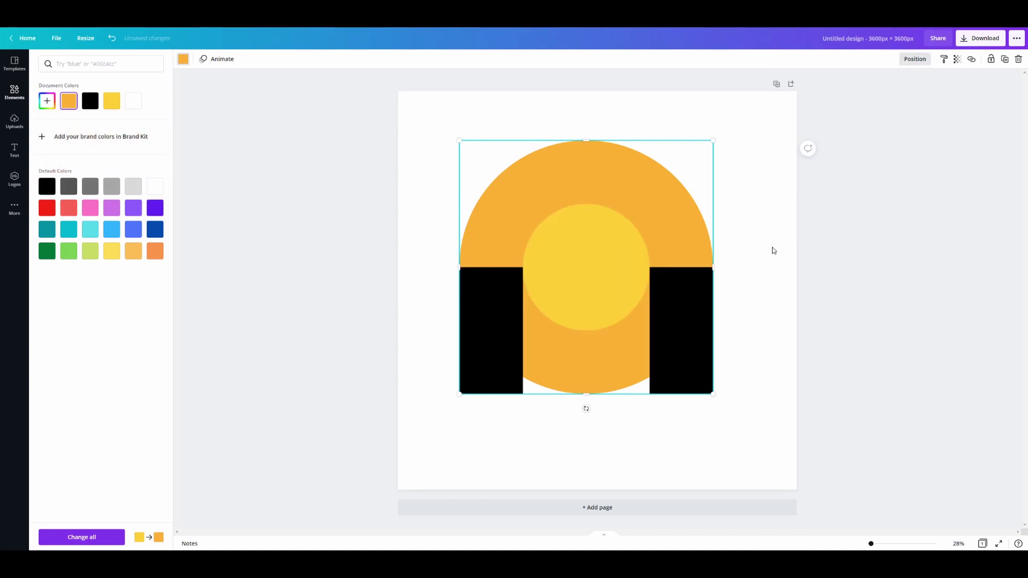
Step: Scale all shapes down together and move the black rectangles outward against the sides of the #FBB03B circle
drag(757, 160, 474, 343)
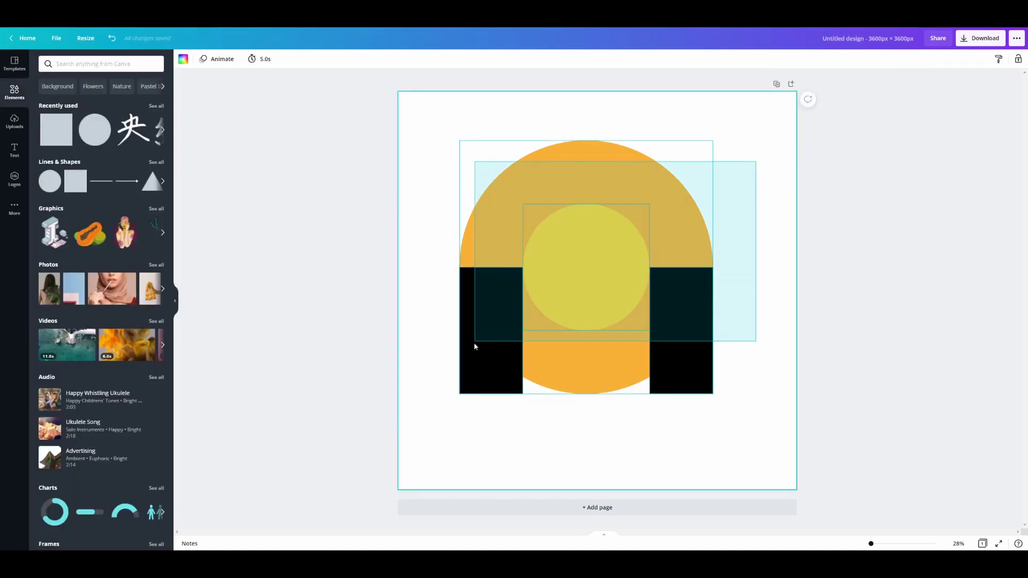
drag(461, 140, 553, 211)
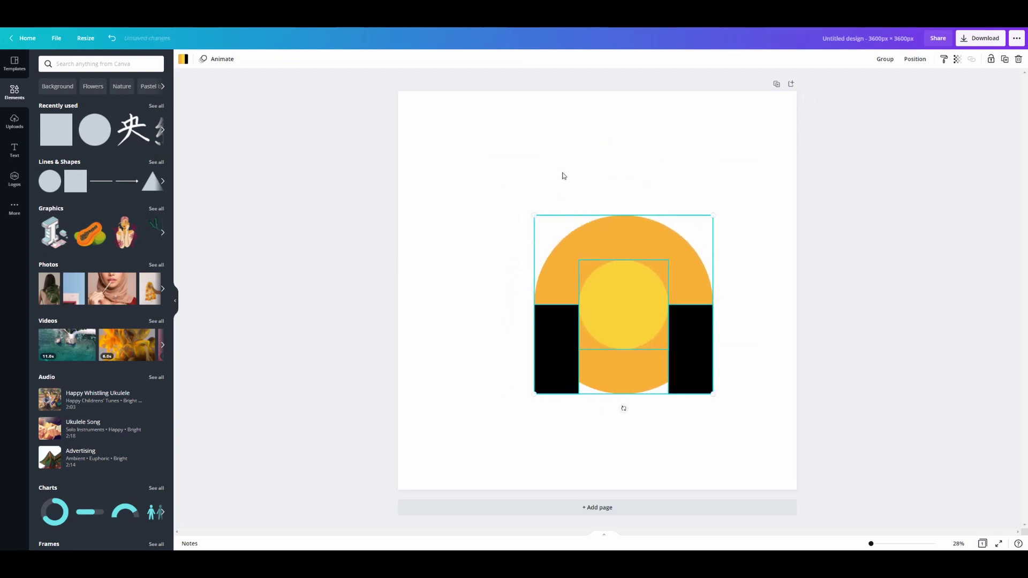
click(563, 180)
drag(560, 340, 508, 333)
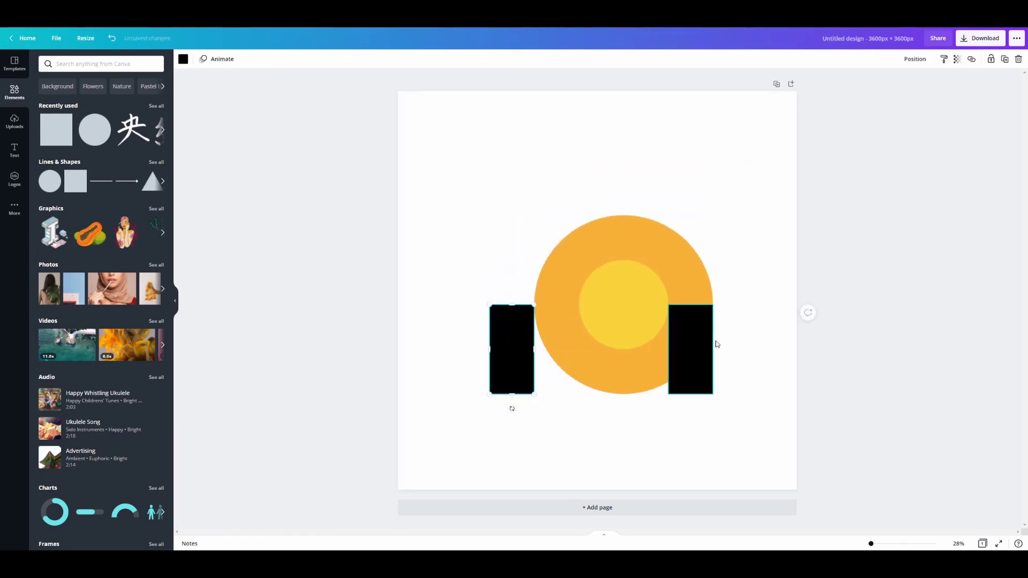
drag(700, 342, 739, 343)
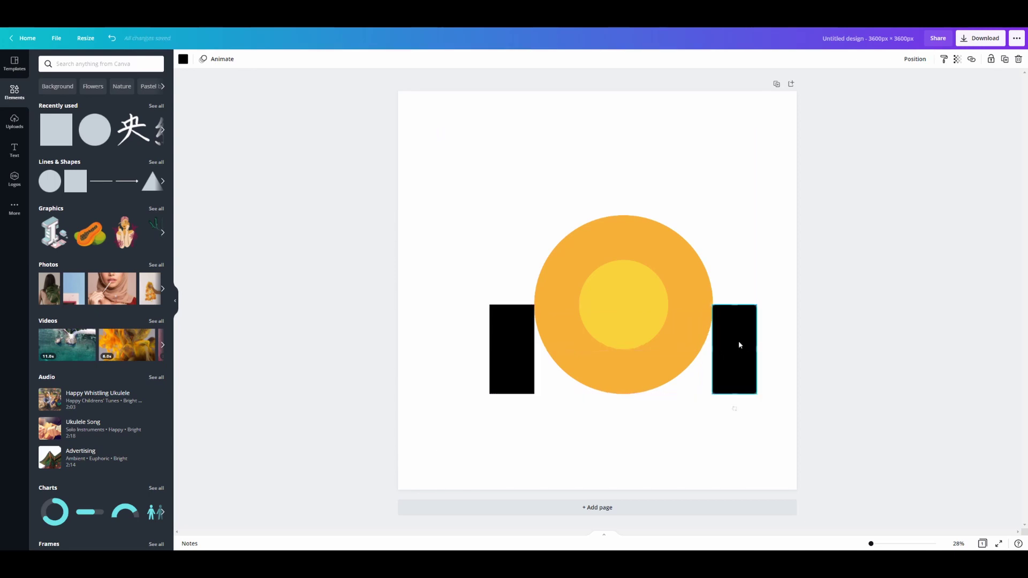
Step: Duplicate the #FBB03B circle and enlarge the copy to span the outer edges of the two black rectangles
drag(666, 254, 621, 248)
drag(668, 215, 780, 151)
drag(709, 220, 712, 248)
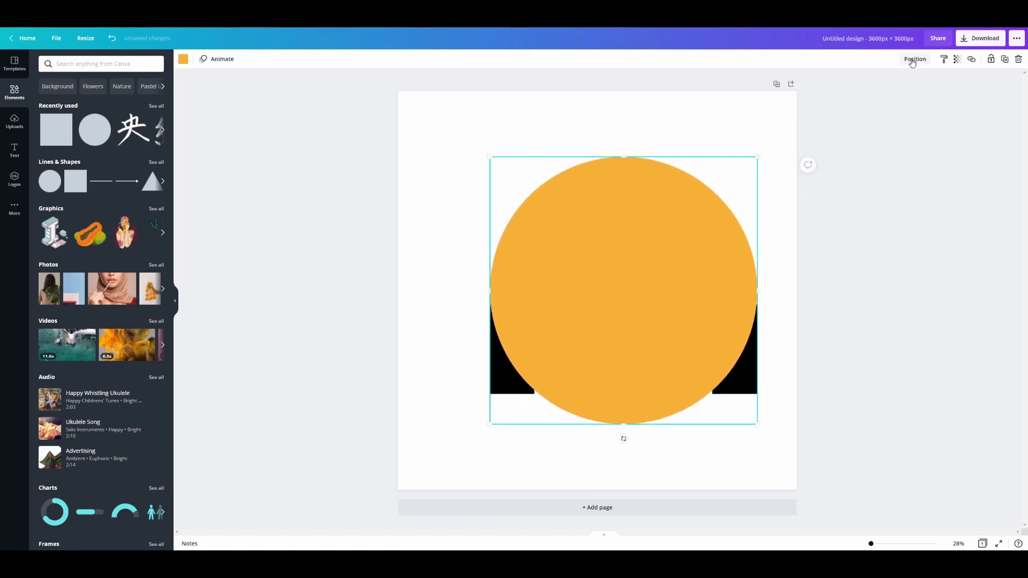
Step: Recolor the new largest circle #F8931F
click(914, 58)
click(187, 60)
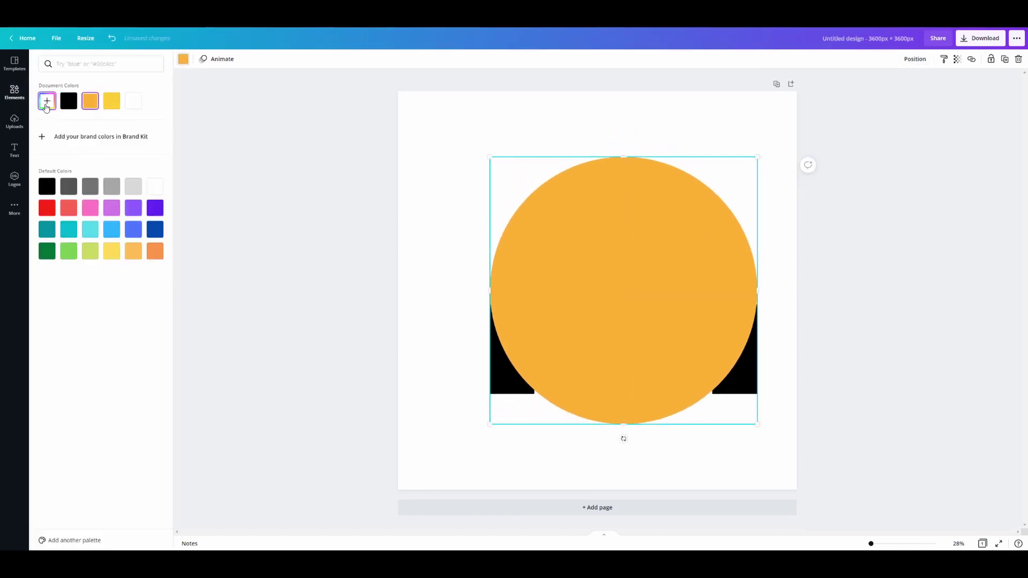
click(46, 101)
text(#F)
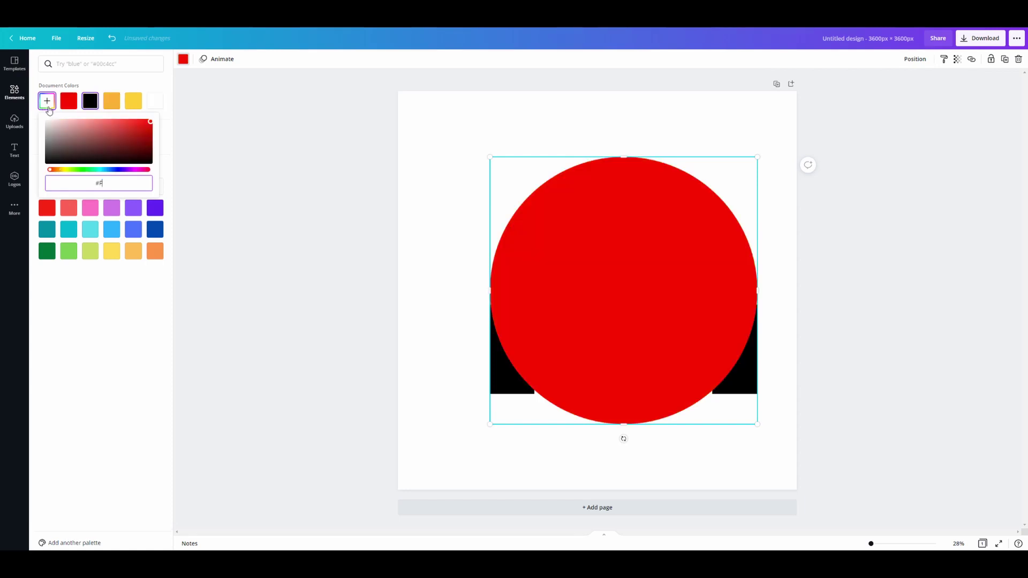
text(8931F)
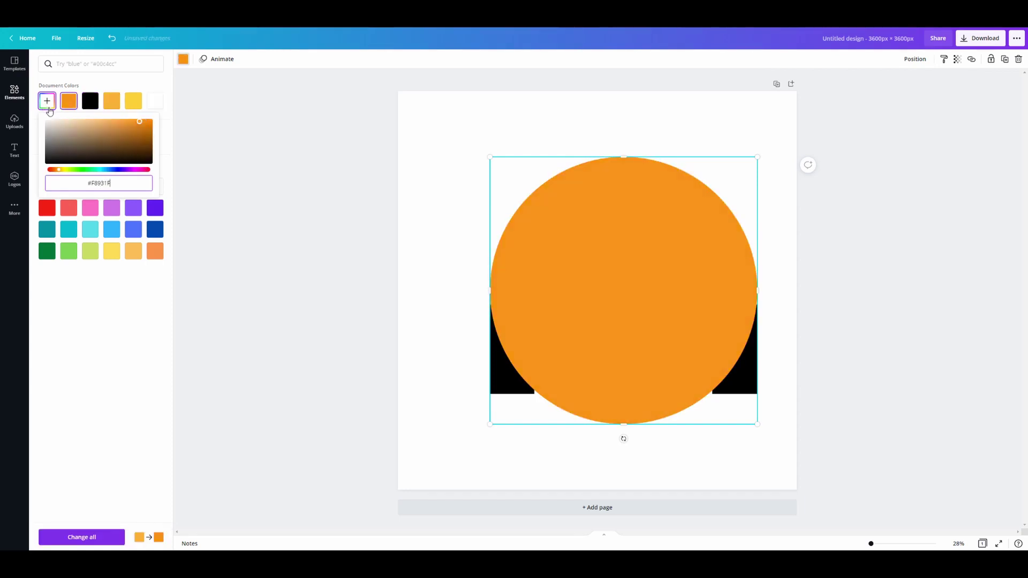
Step: Send the #F8931F circle to the back and align it concentrically with the two inner circles
click(913, 59)
click(878, 99)
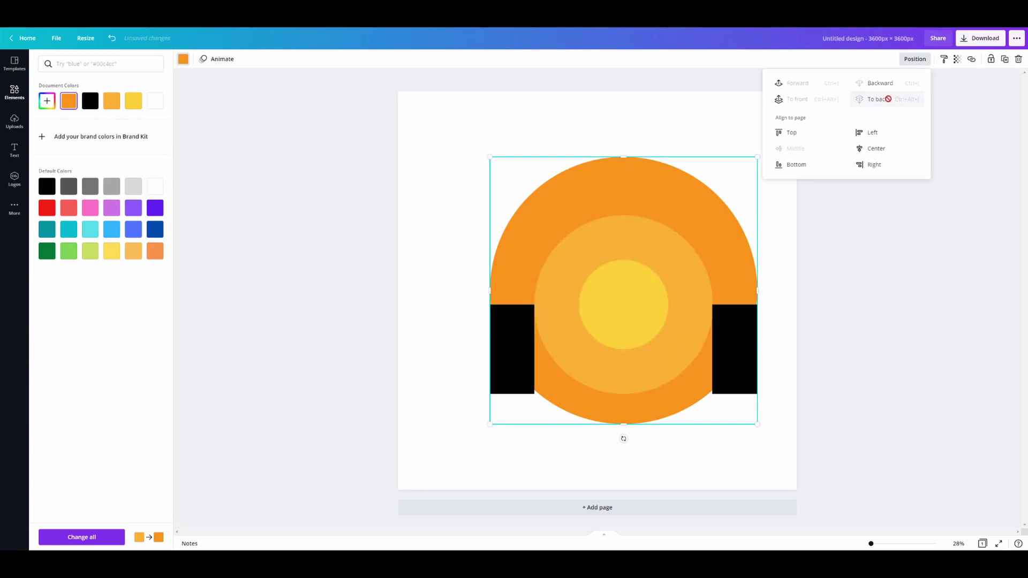
drag(712, 187, 711, 199)
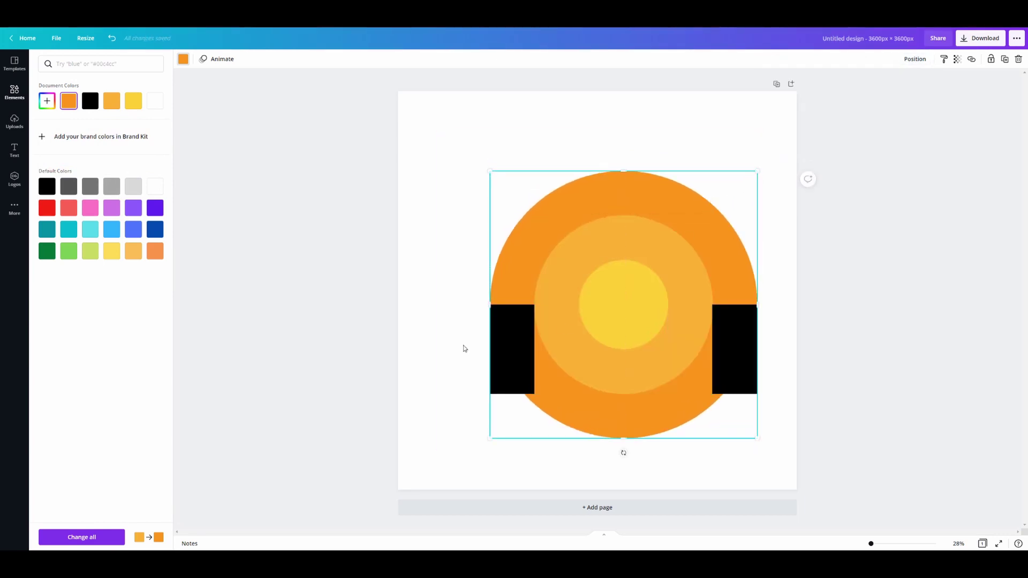
Step: Move and scale down the whole three-circle design, and shift the black rectangles outward against the #F8931F circle
drag(797, 196, 608, 421)
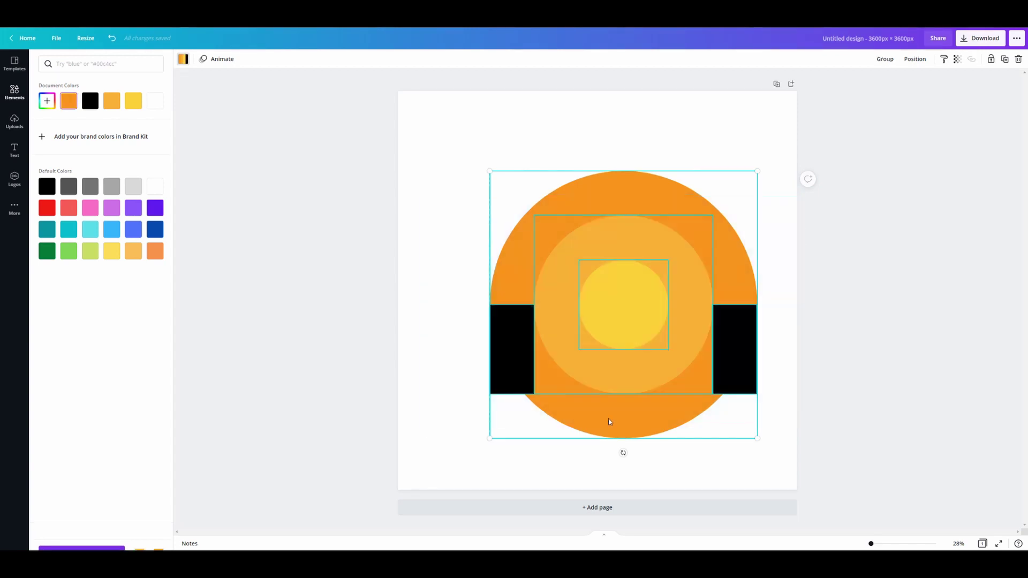
drag(700, 357, 675, 343)
drag(727, 422, 690, 382)
click(736, 316)
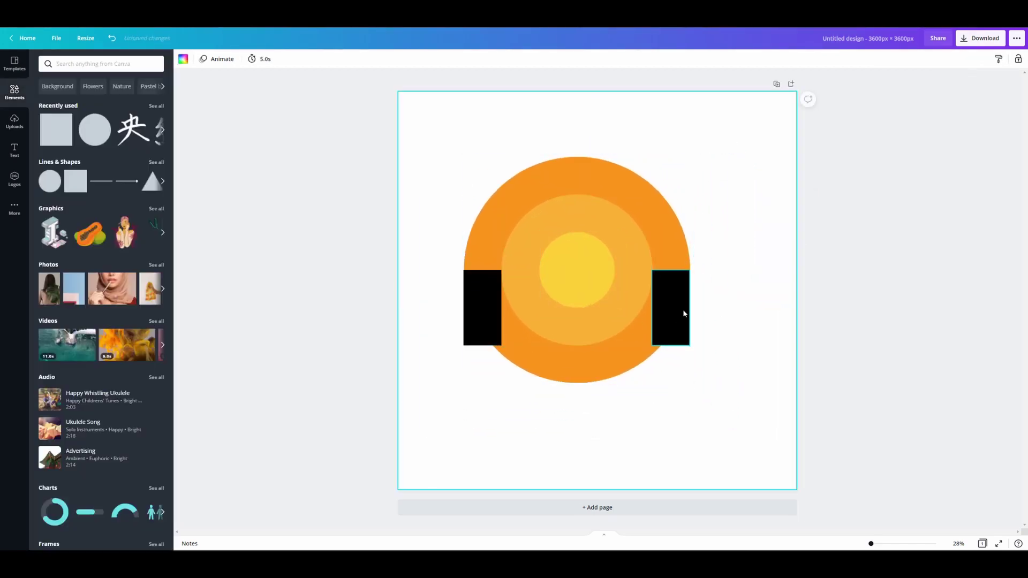
drag(684, 315, 709, 306)
drag(489, 310, 436, 304)
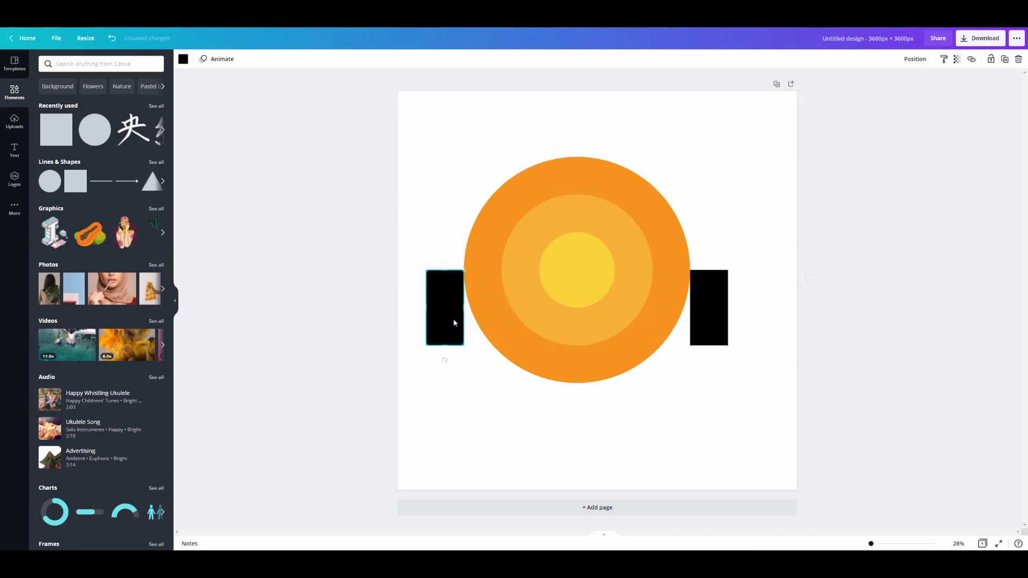
Step: Duplicate the outer #F8931F circle and recolor the copy #F15A25
click(638, 289)
click(604, 170)
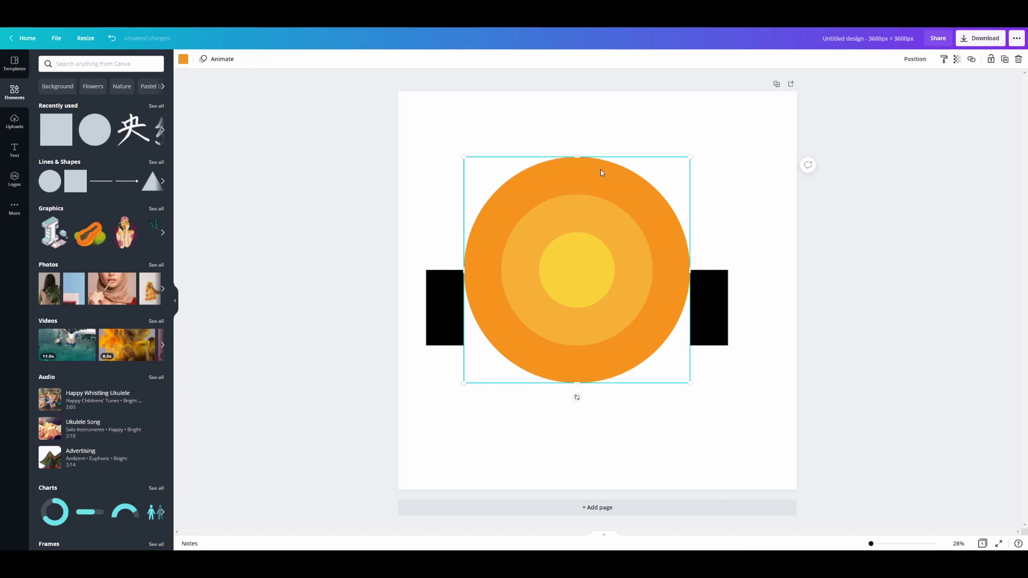
drag(605, 171, 642, 215)
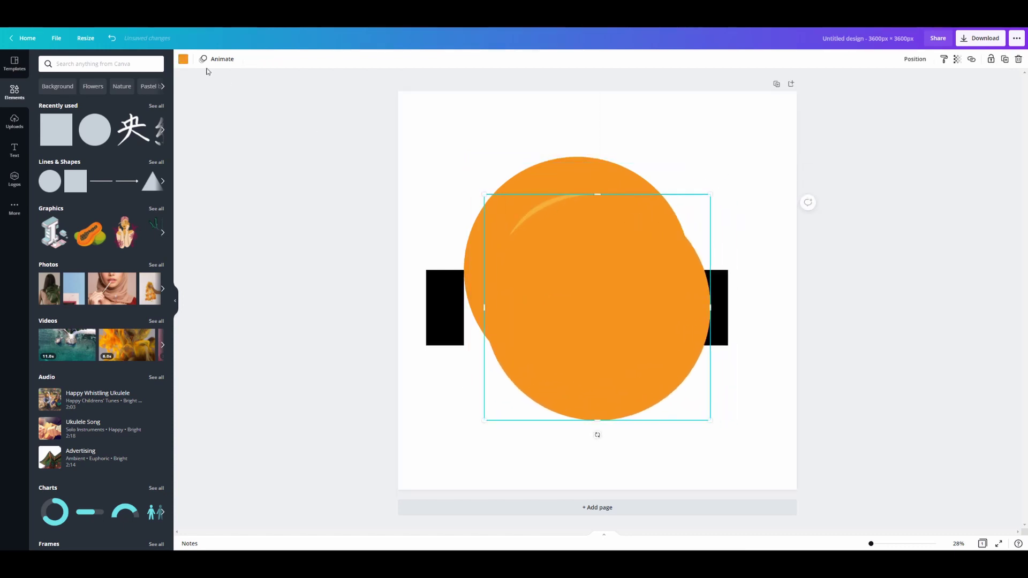
click(183, 59)
click(46, 101)
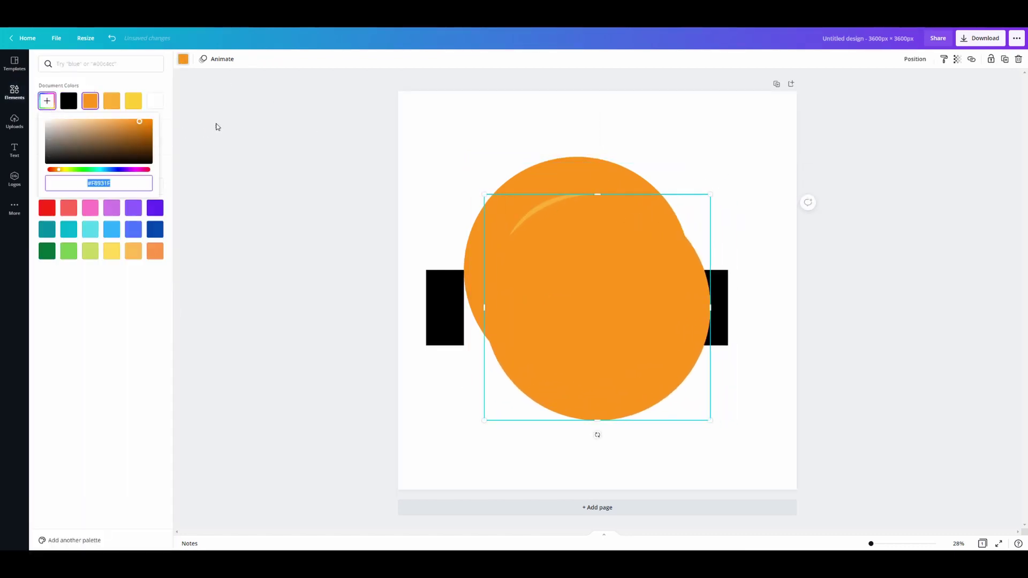
text(#F)
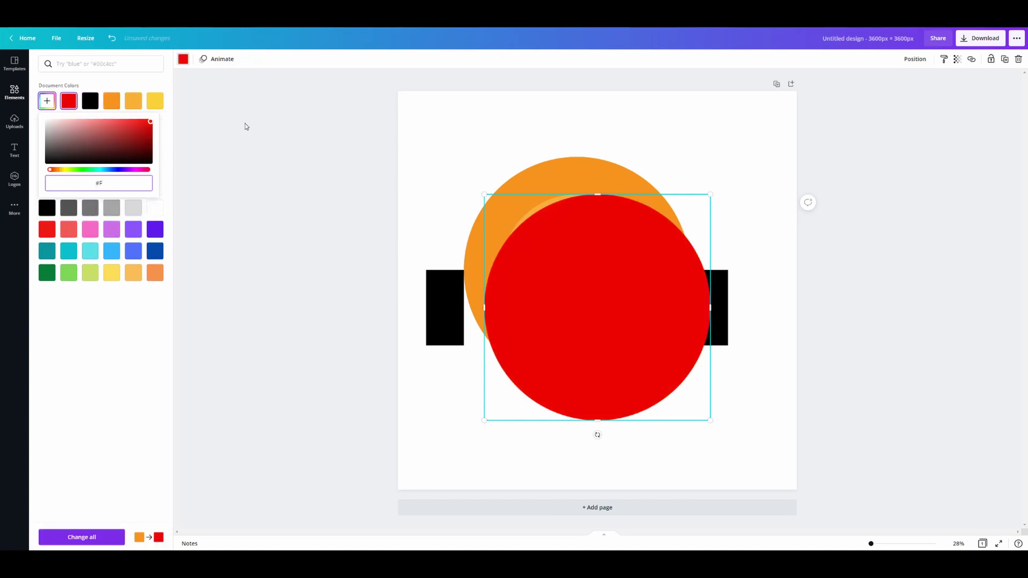
text(15A24)
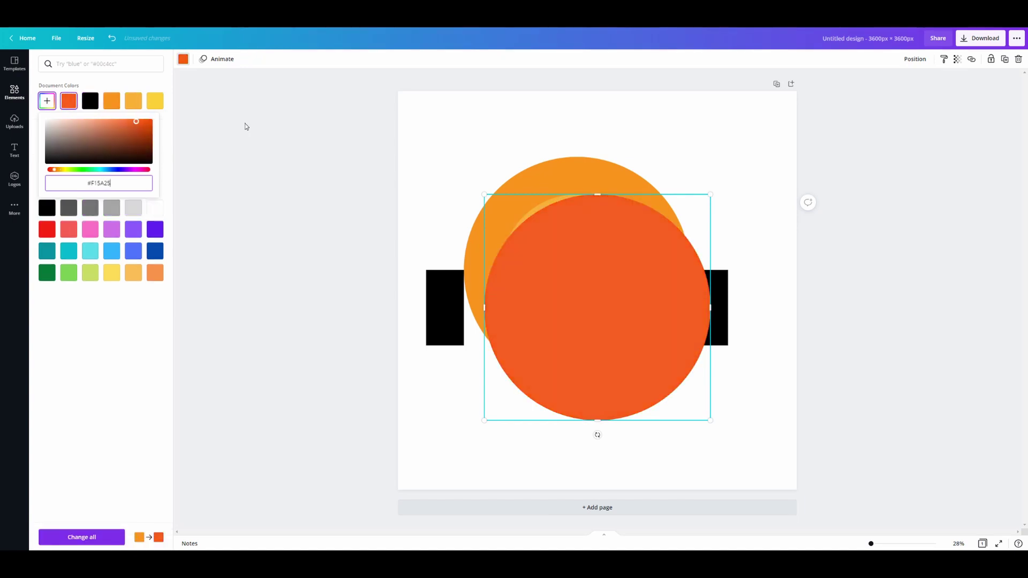
key(Return)
Step: Reposition the #F15A25 circle and enlarge it to about 2,725 × 2,725, matching the span of the black rectangles
drag(596, 299, 538, 335)
drag(652, 234, 734, 166)
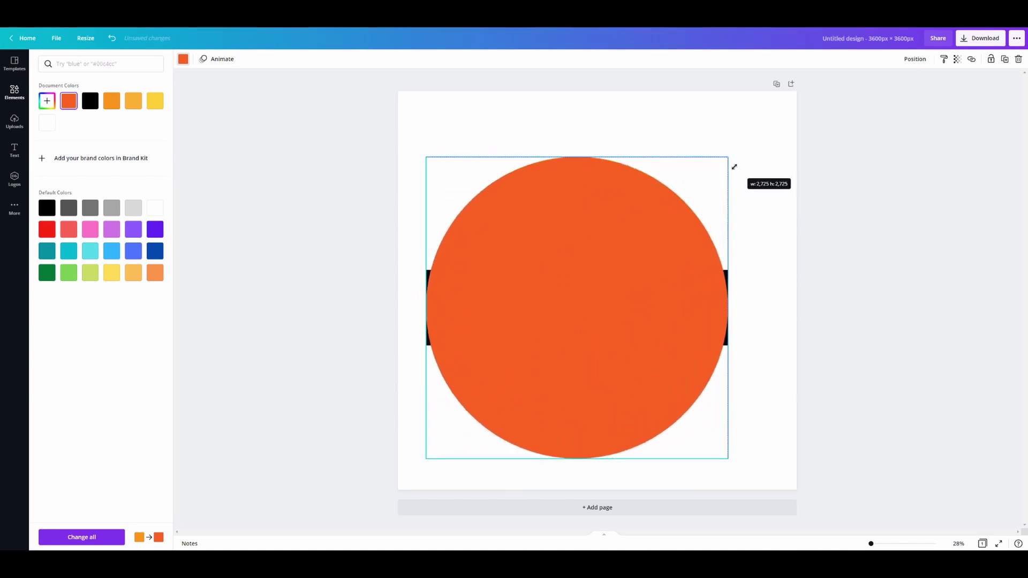
drag(605, 359, 613, 342)
Step: Send the #F15A25 circle to the back and center it on the three inner circles
click(915, 59)
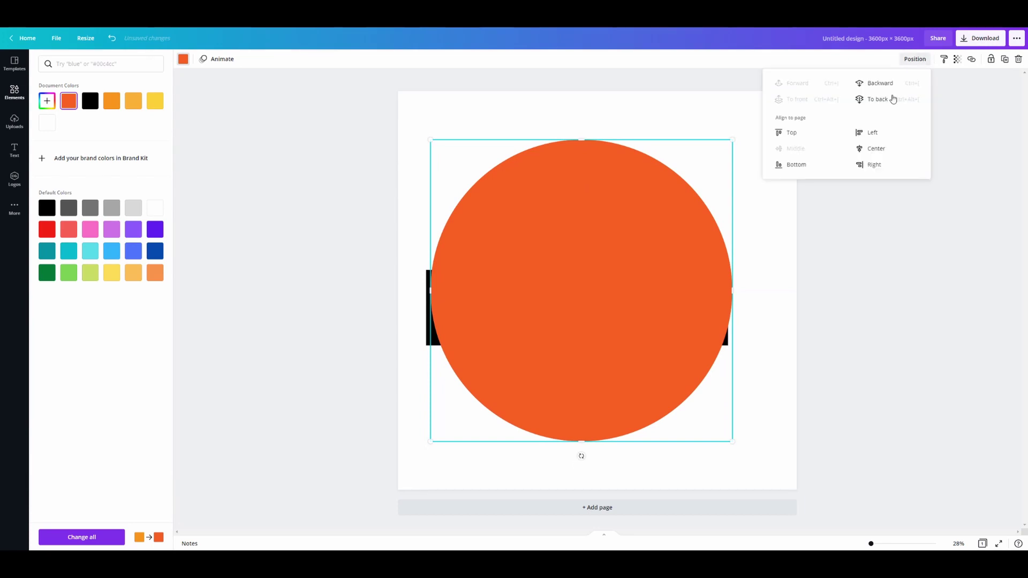
click(878, 99)
drag(677, 386, 658, 403)
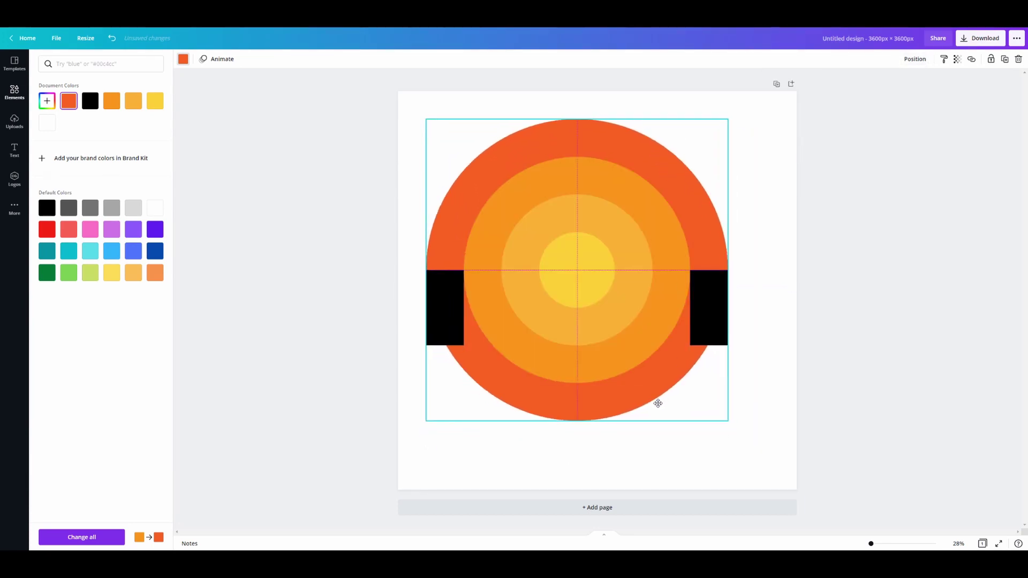
Step: Scale the four-circle design down and move the black rectangles outward against the sides of the #F15A25 circle
drag(778, 141, 654, 347)
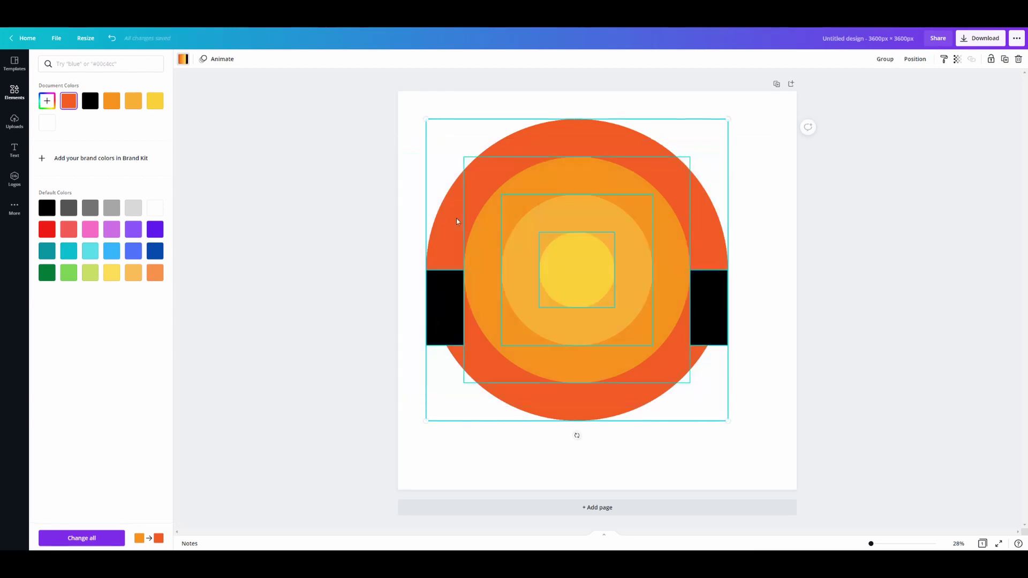
drag(426, 120, 507, 166)
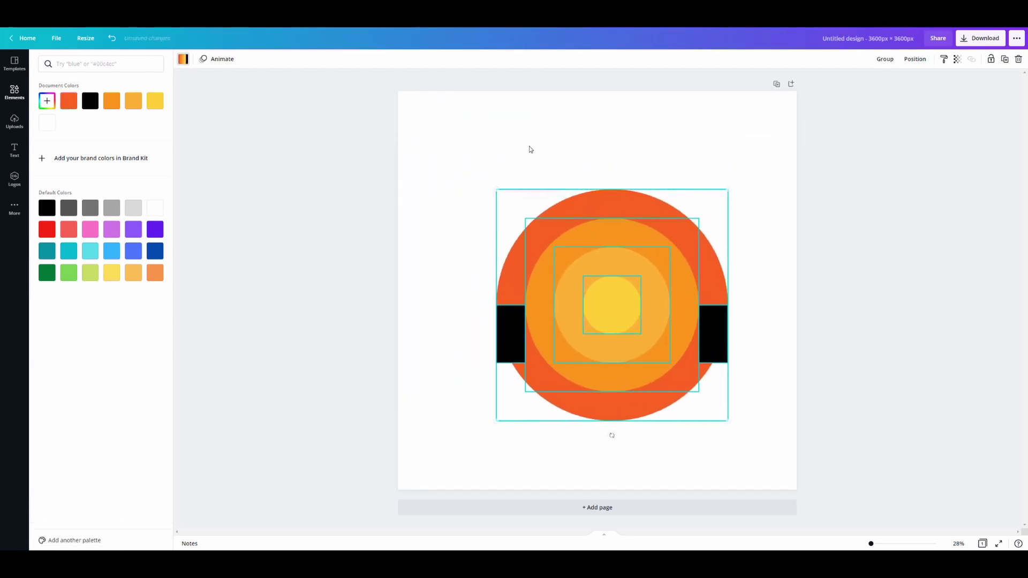
drag(511, 321, 478, 320)
drag(719, 330, 743, 326)
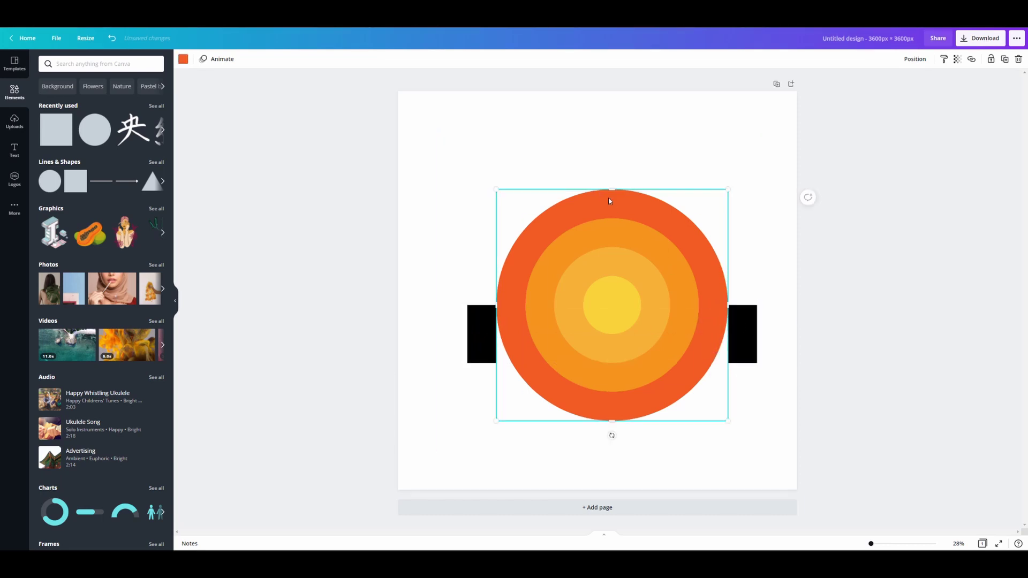
Step: Duplicate the outer #F15A25 circle, offset the copy, and recolor it #ED1B24
drag(610, 200, 569, 237)
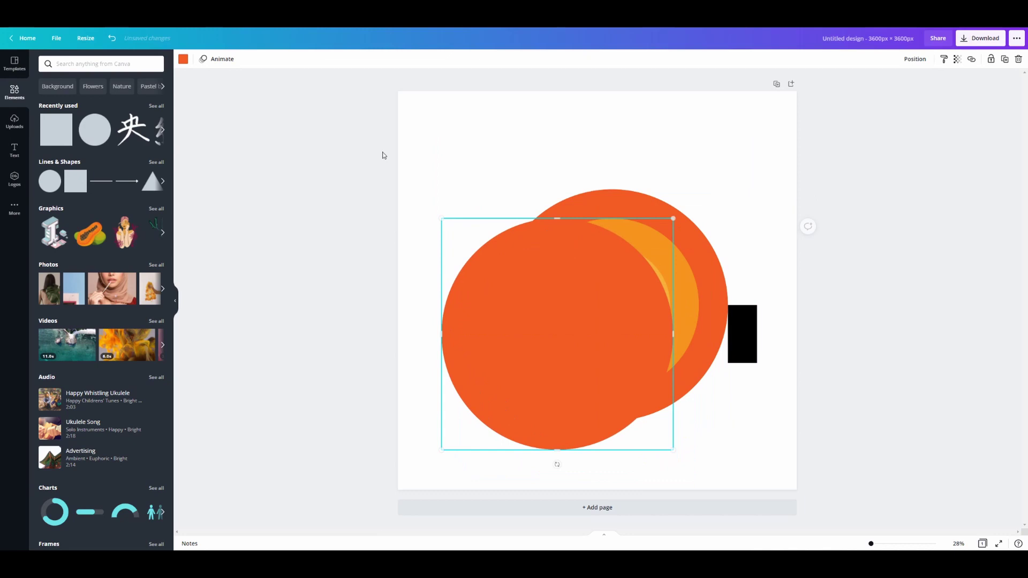
click(181, 61)
click(47, 101)
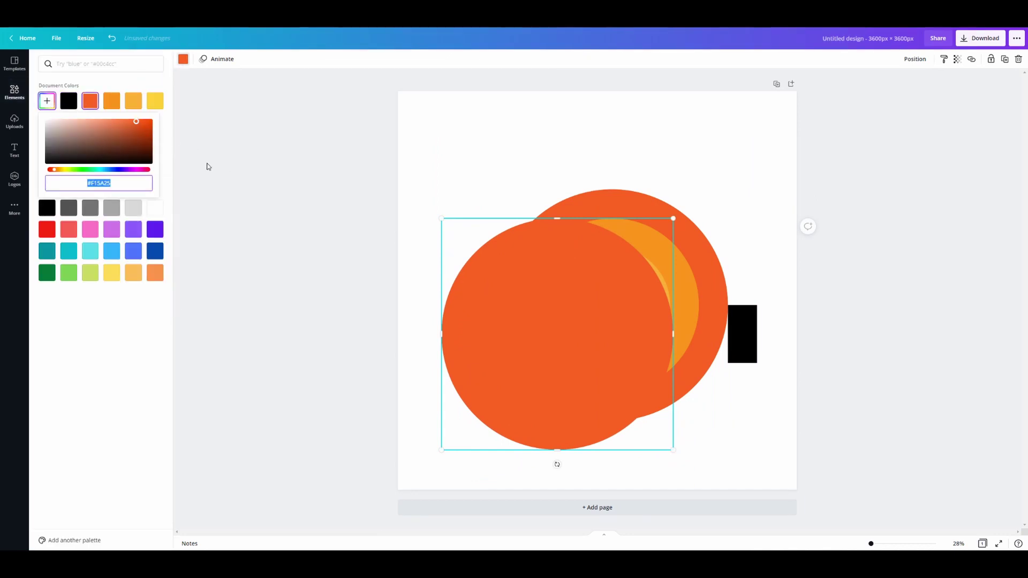
text(#E)
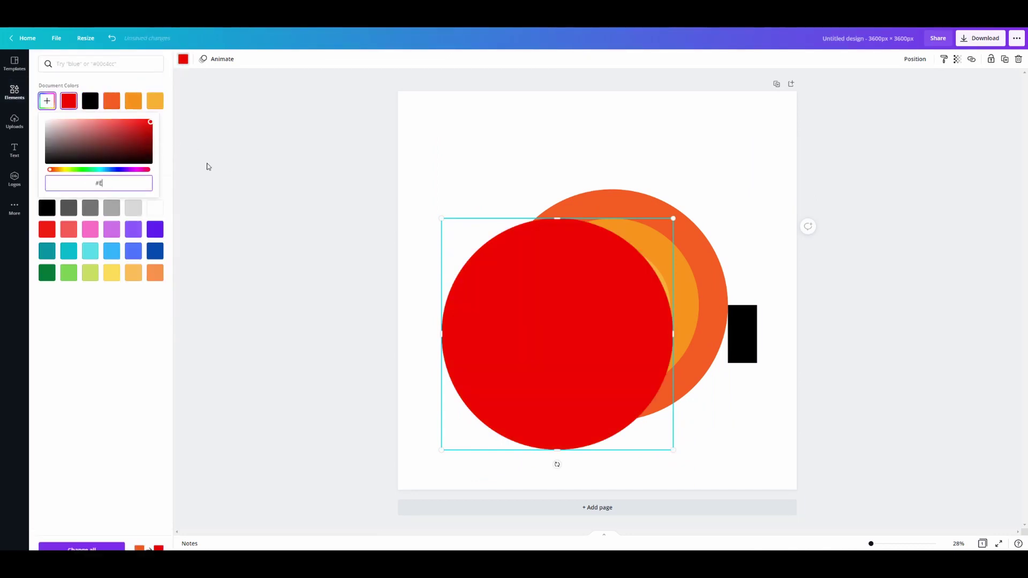
text(D1B24)
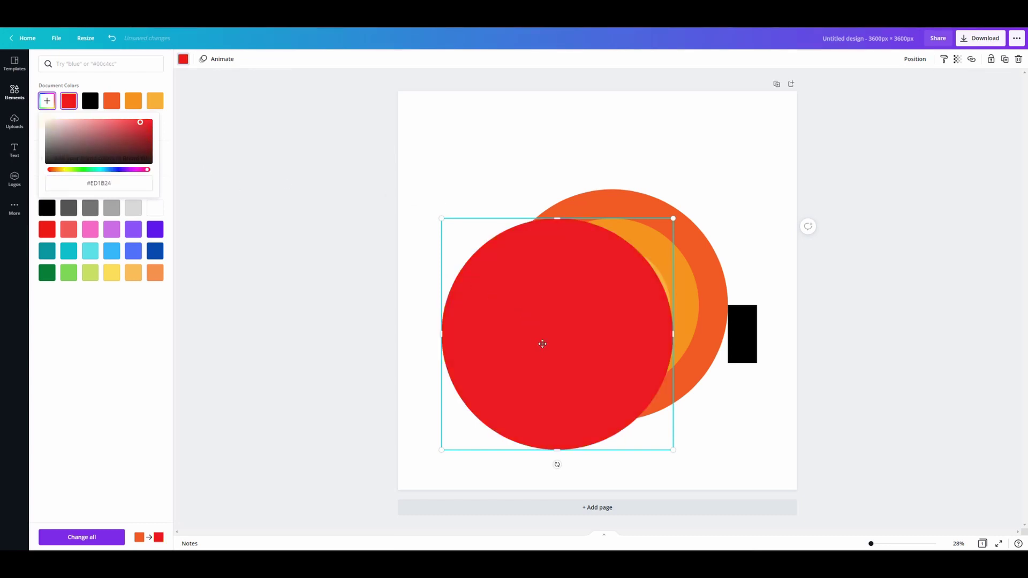
Step: Enlarge the #ED1B24 circle to span the outer edges of the black rectangles and center it behind the four inner circles
drag(542, 345, 565, 328)
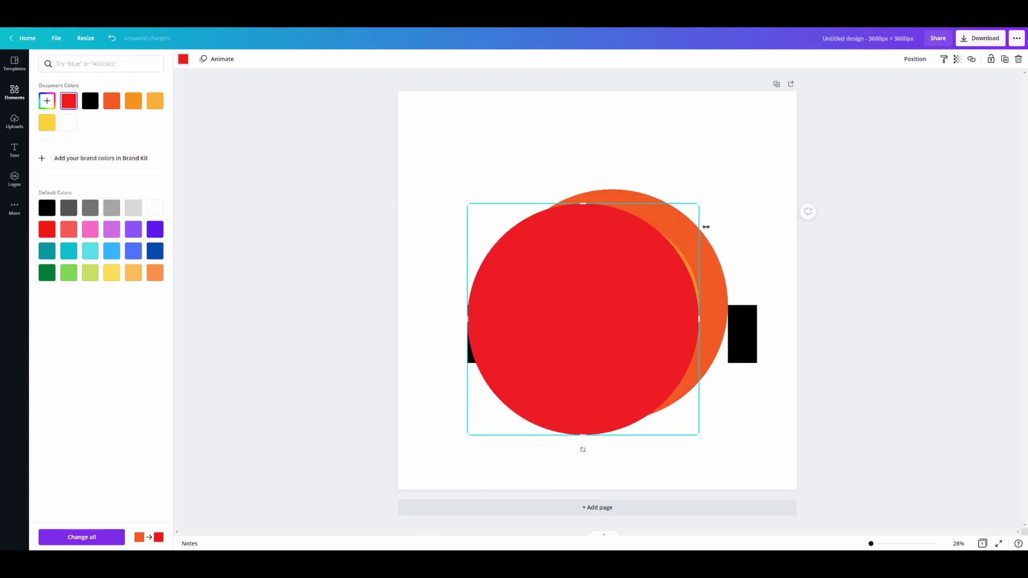
drag(699, 204, 763, 155)
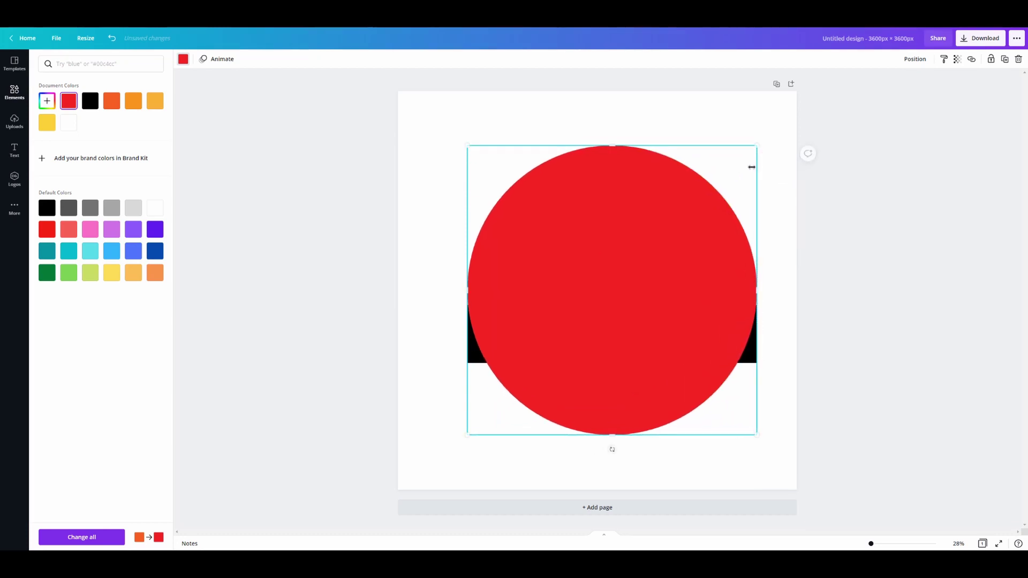
click(914, 59)
click(878, 98)
click(676, 128)
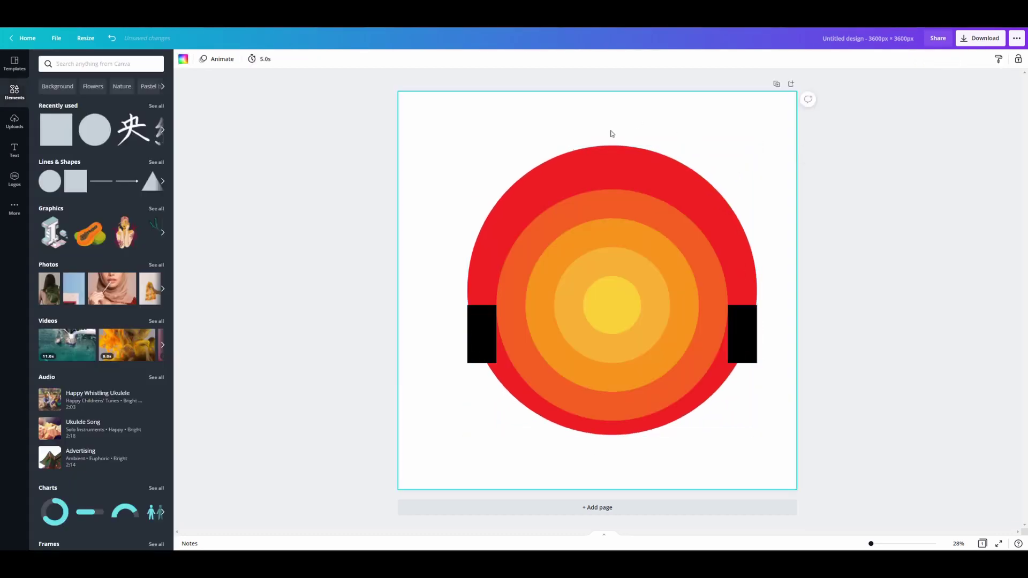
click(546, 157)
drag(547, 157, 545, 167)
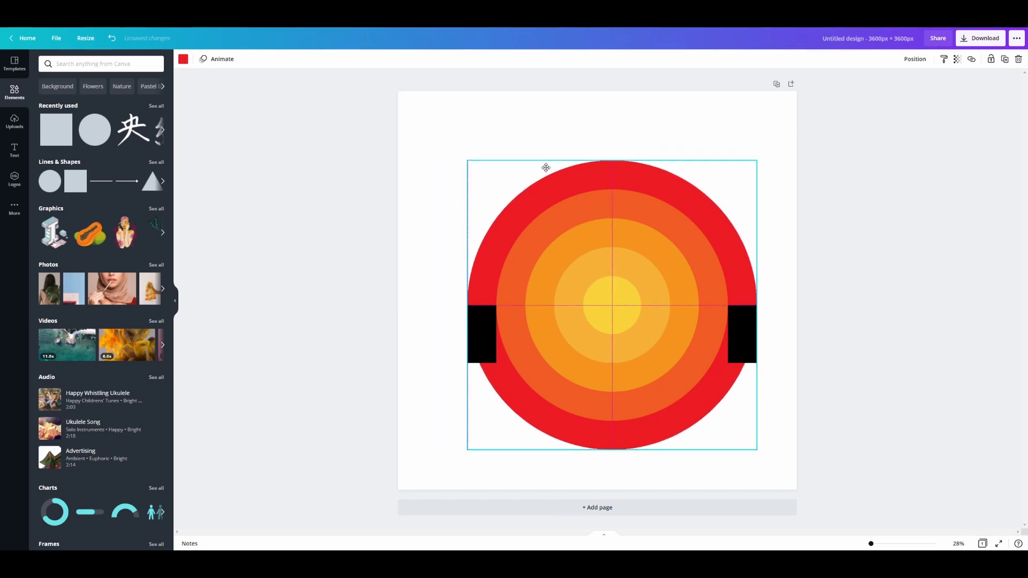
Step: Scale the five-circle design down and move the black rectangles outward against the sides of the #ED1B24 circle
drag(784, 135, 437, 370)
drag(676, 379, 661, 374)
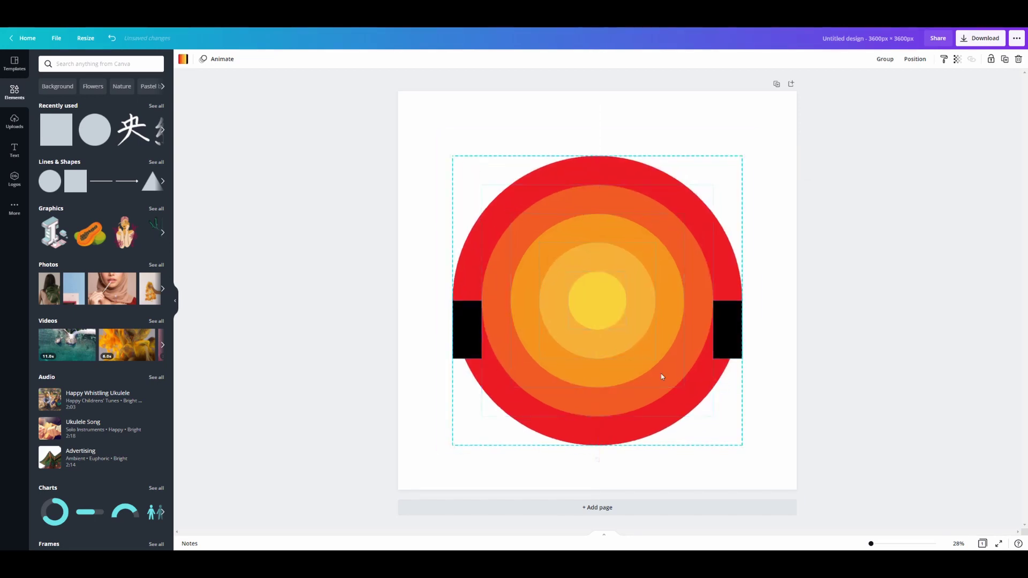
drag(741, 444, 672, 403)
click(699, 238)
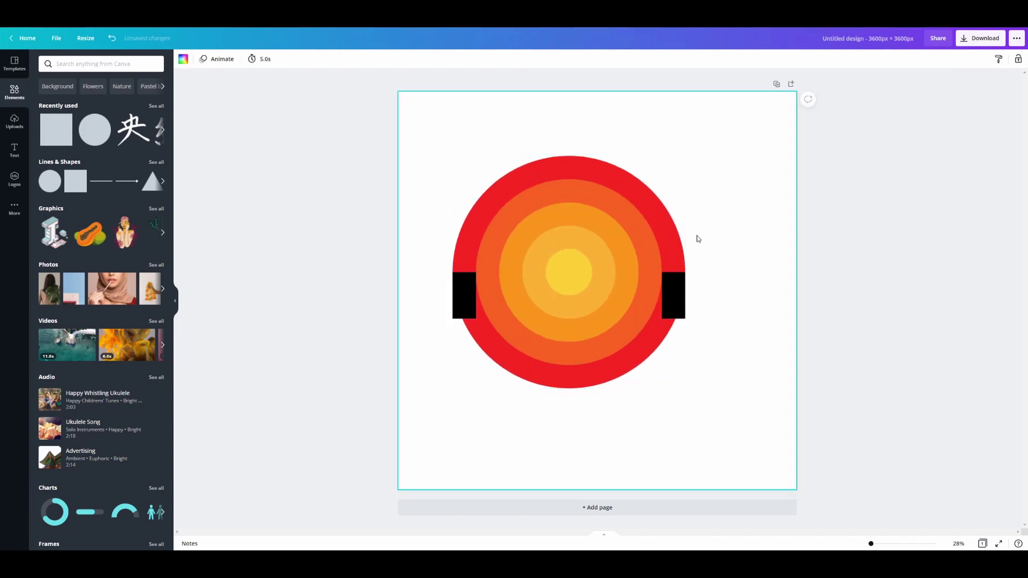
drag(455, 294, 432, 291)
drag(670, 296, 691, 296)
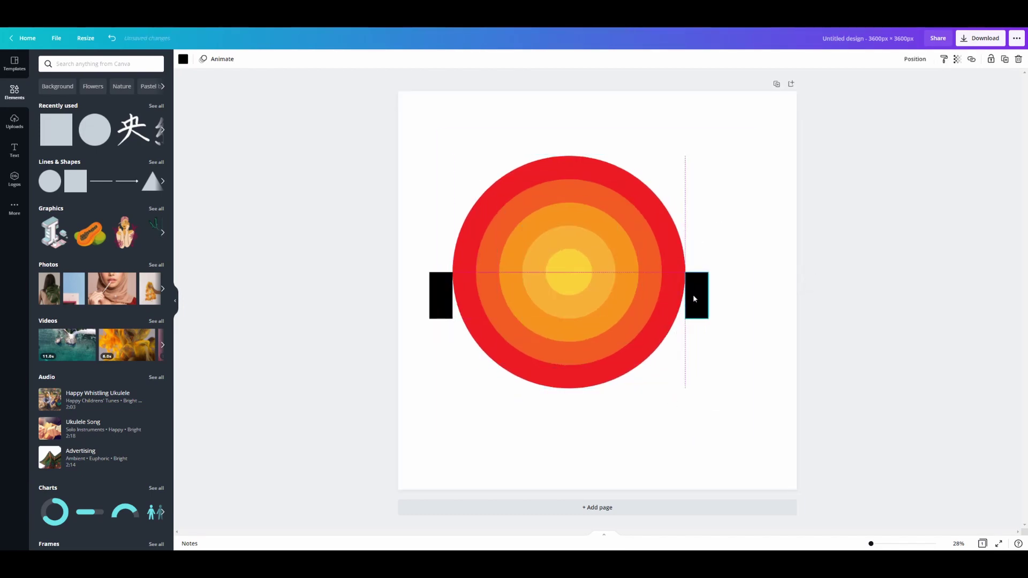
Step: Duplicate the outer #ED1B24 circle, offset the copy, and recolor it #C2272D
click(616, 173)
click(609, 174)
drag(609, 175, 644, 219)
click(183, 59)
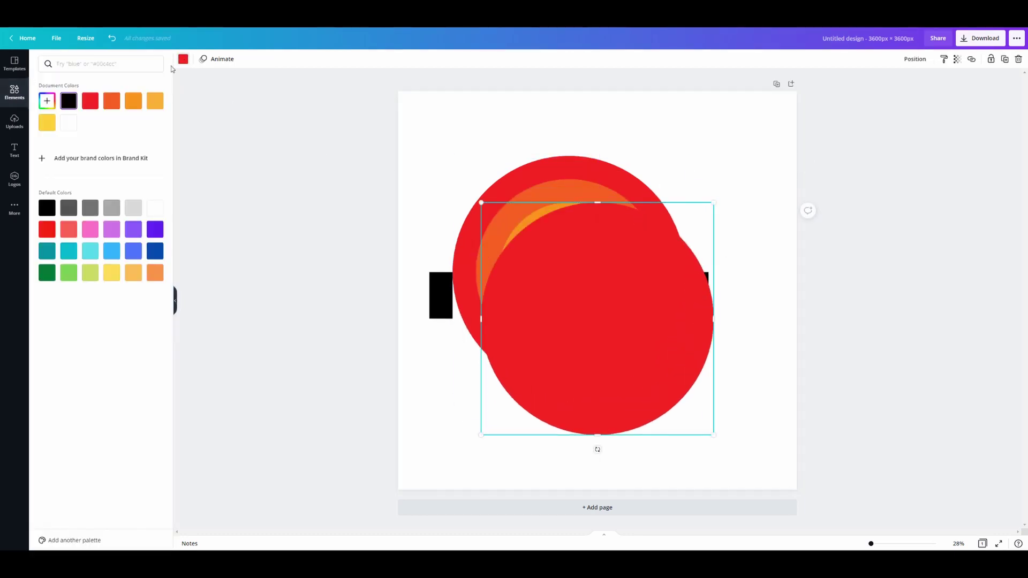
click(47, 100)
text(#C)
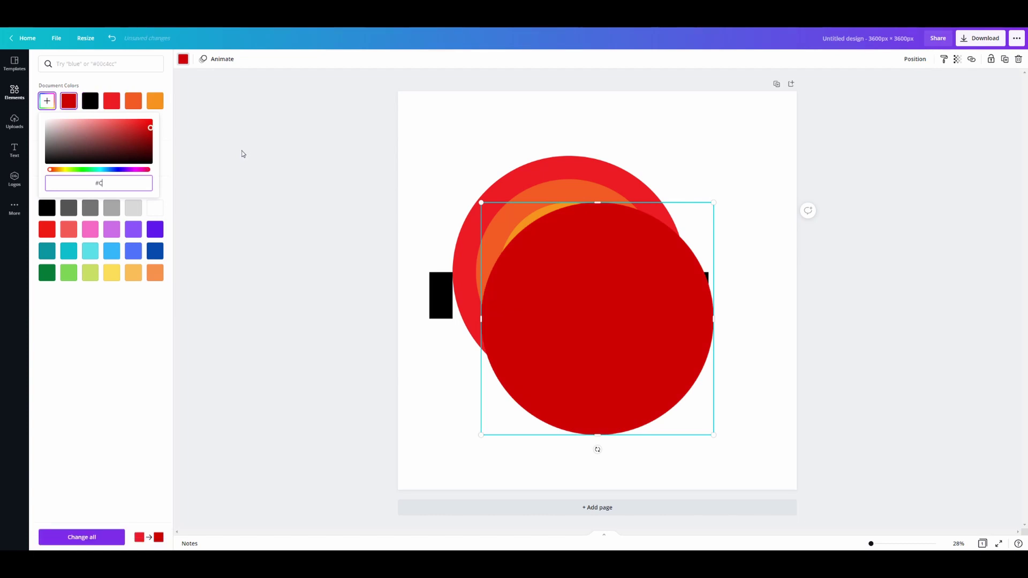
text(2272D)
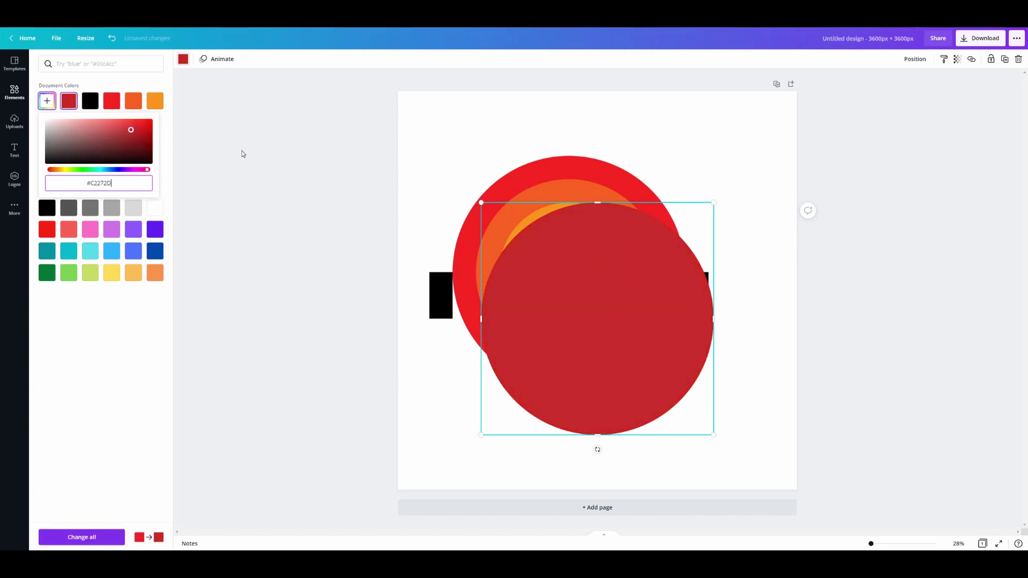
key(Return)
Step: Enlarge the #C2272D circle to span the outer edges of the black rectangles and center it behind the five inner circles
drag(620, 336, 562, 326)
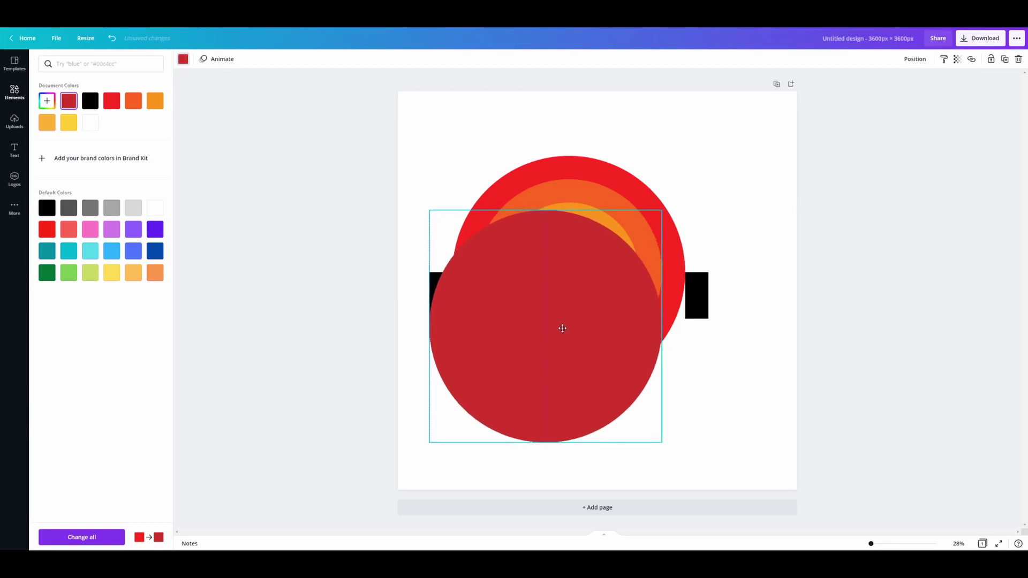
drag(662, 209, 712, 177)
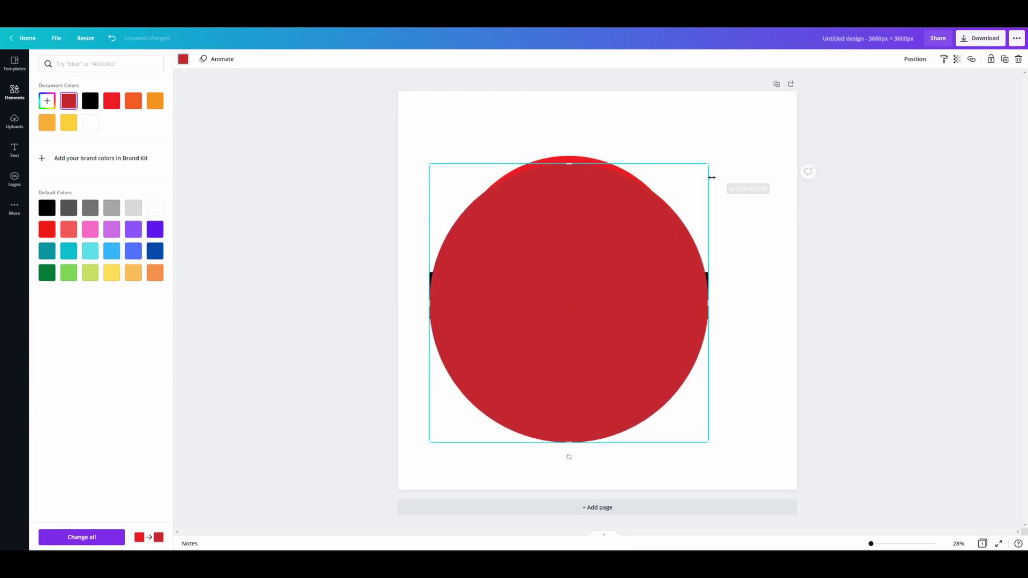
click(915, 59)
click(888, 99)
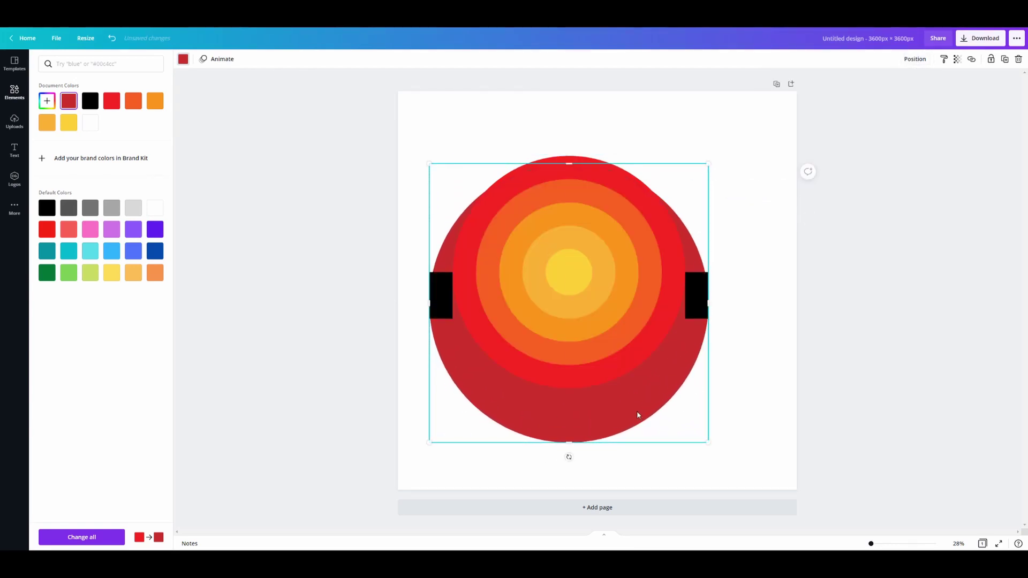
drag(637, 410, 636, 382)
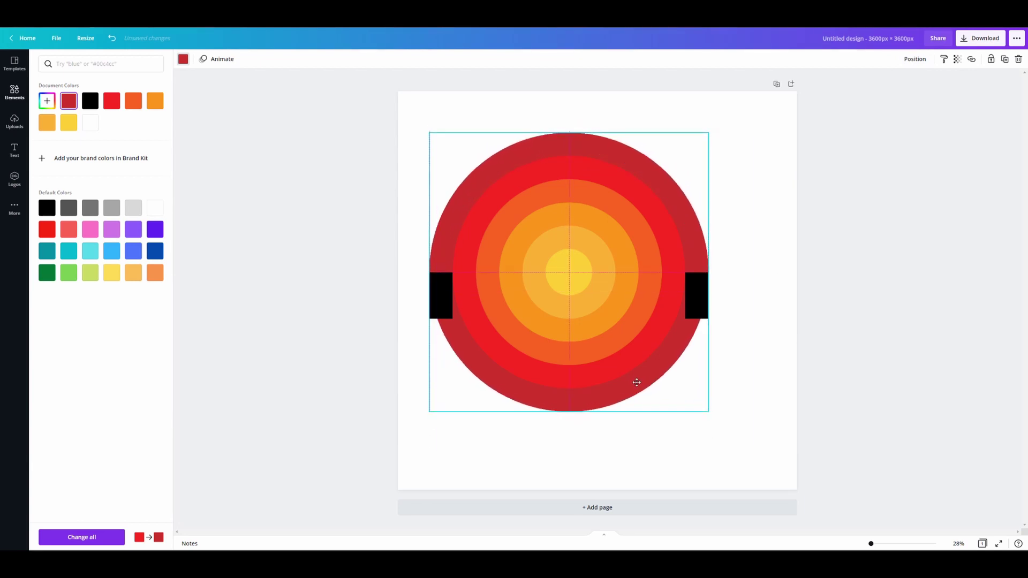
Step: Delete the black guide rectangles and group the six concentric circles
click(743, 293)
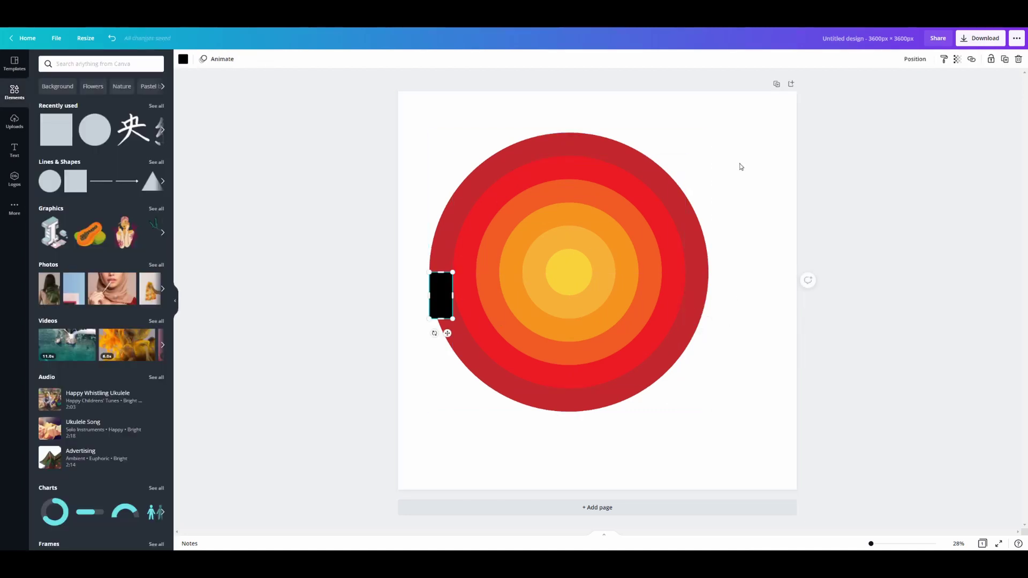
key(Delete)
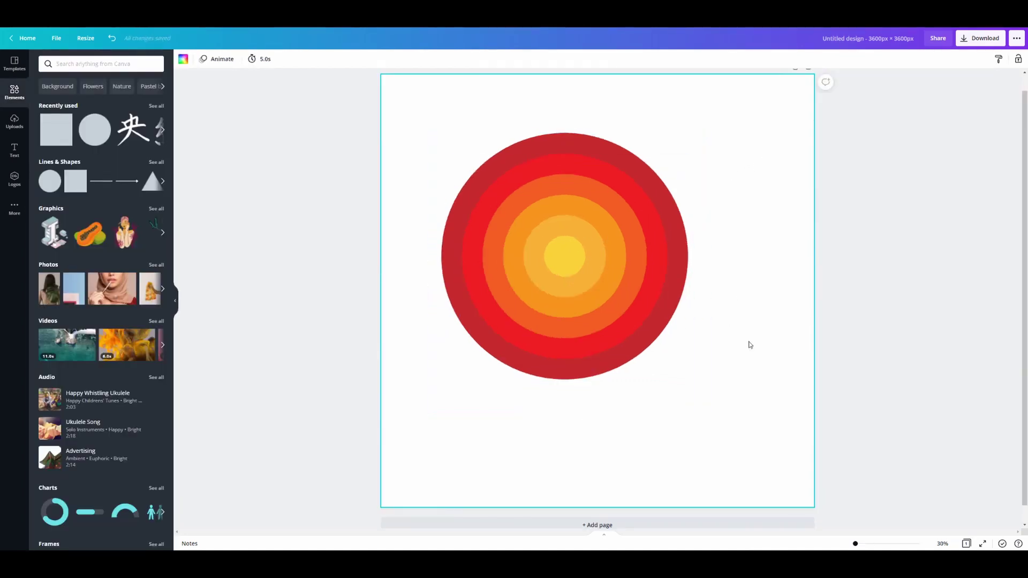
drag(725, 341, 566, 263)
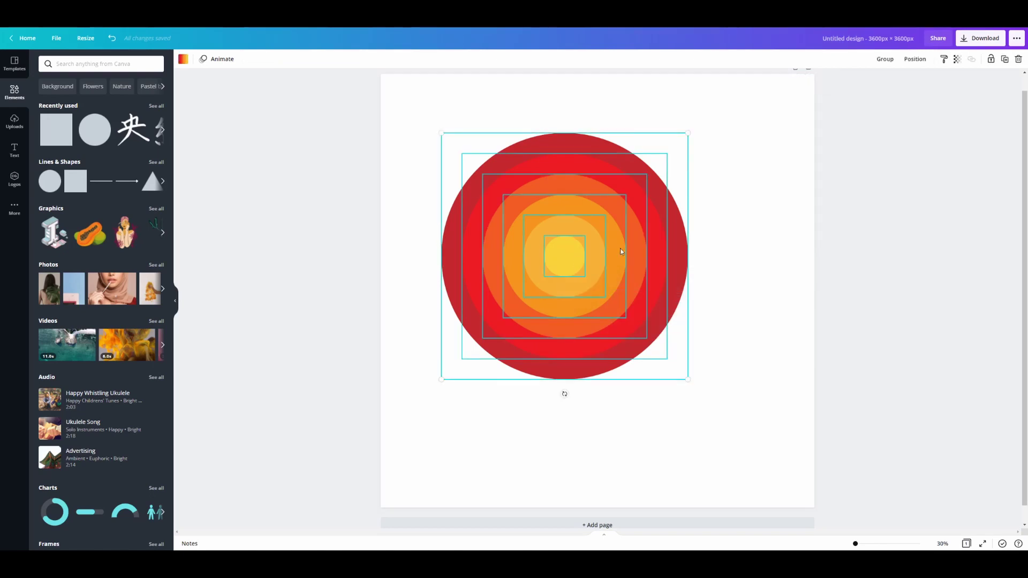
click(885, 59)
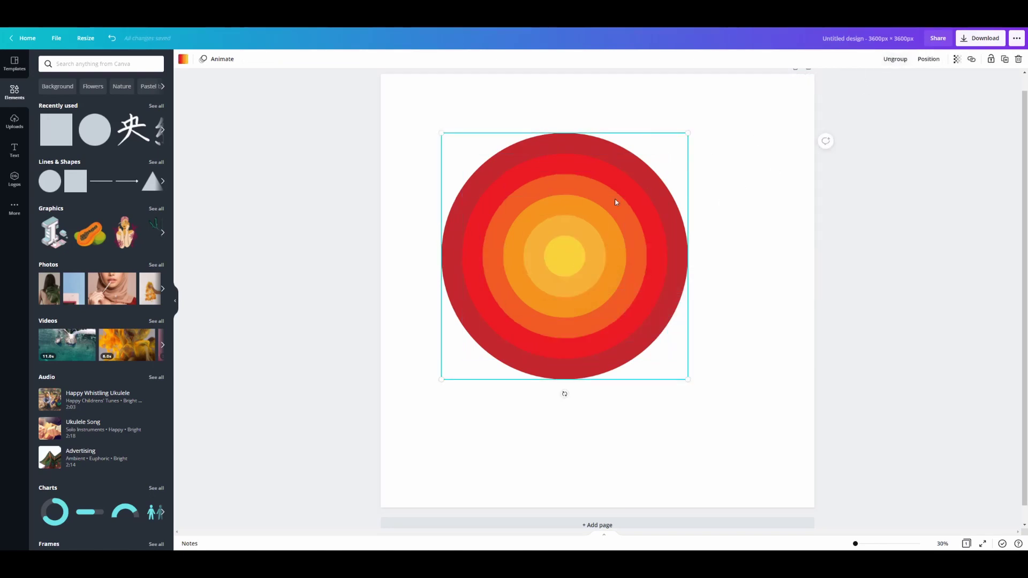
Step: Move the circle group into the page's upper-left corner and scale it down to half the page width
drag(646, 208, 628, 237)
drag(615, 307, 573, 220)
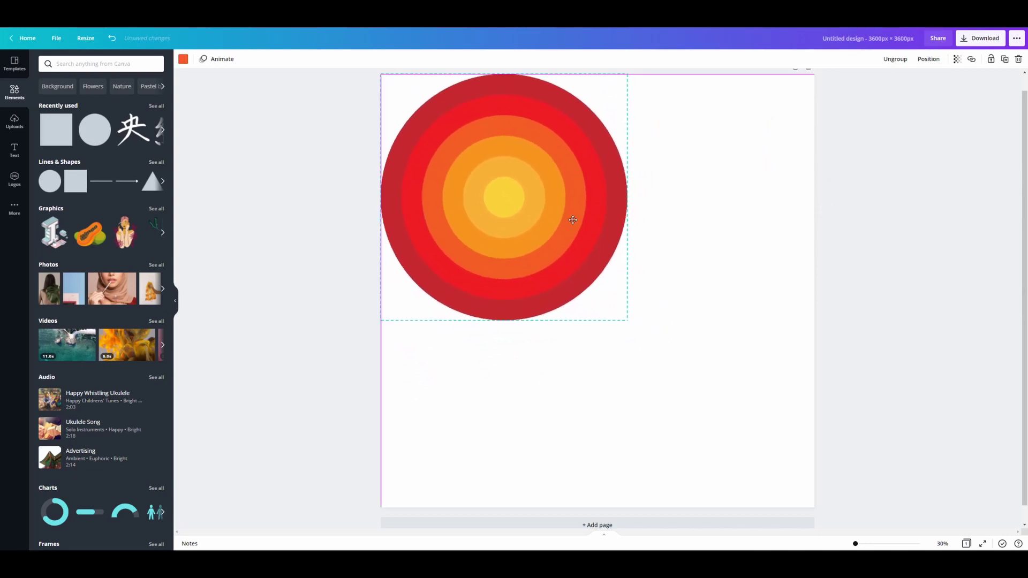
drag(626, 320, 599, 294)
Step: Duplicate the circle group into the page's upper-right corner and centered below between the two, sending the lower copy backward
key(ctrl+d)
drag(493, 187, 595, 292)
key(ctrl+d)
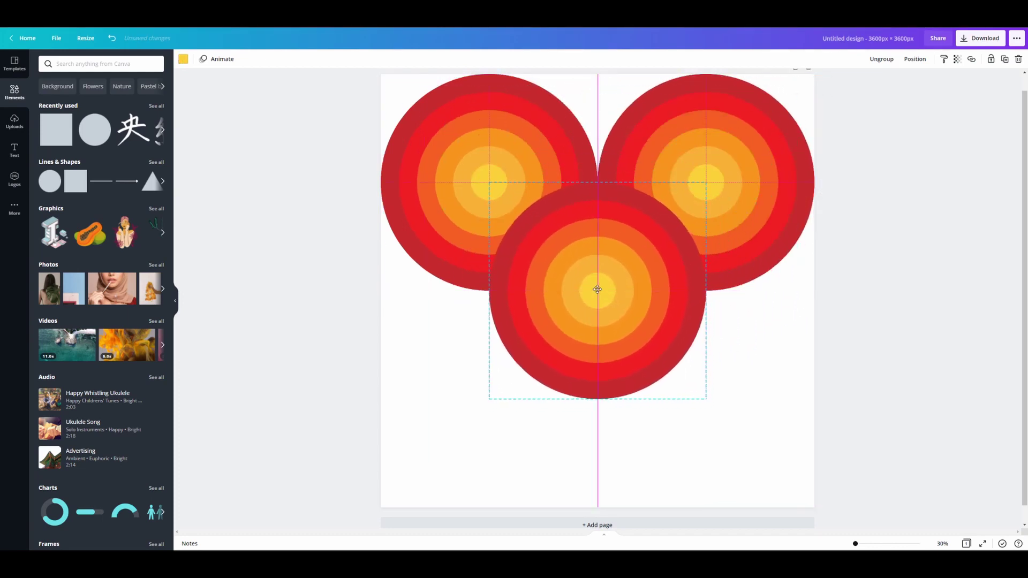
click(915, 59)
click(893, 83)
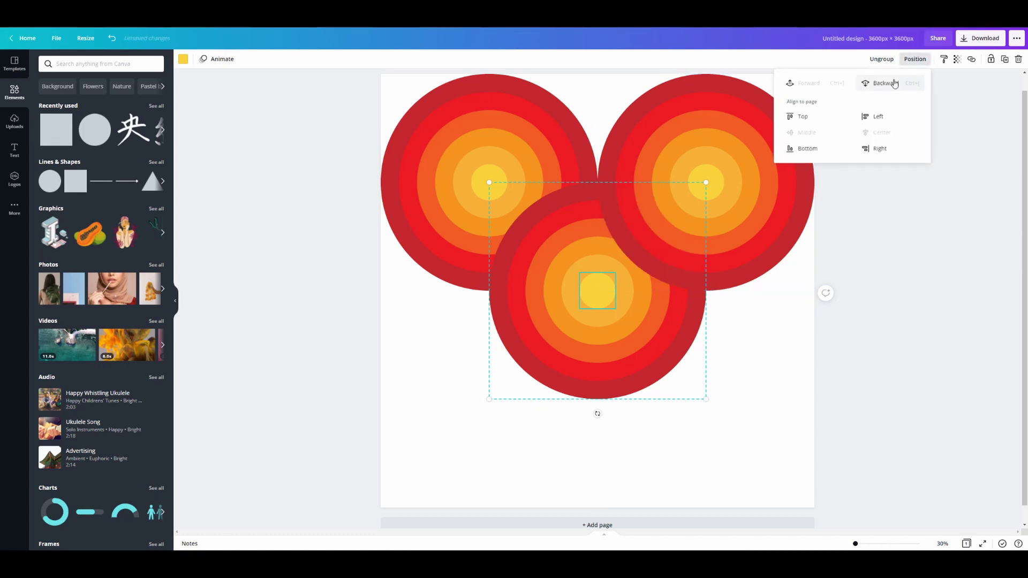
Step: Scale the three circle groups together down to half the page width and place a duplicate of the lower group directly beside it
drag(885, 344, 427, 128)
drag(818, 400, 609, 230)
click(493, 199)
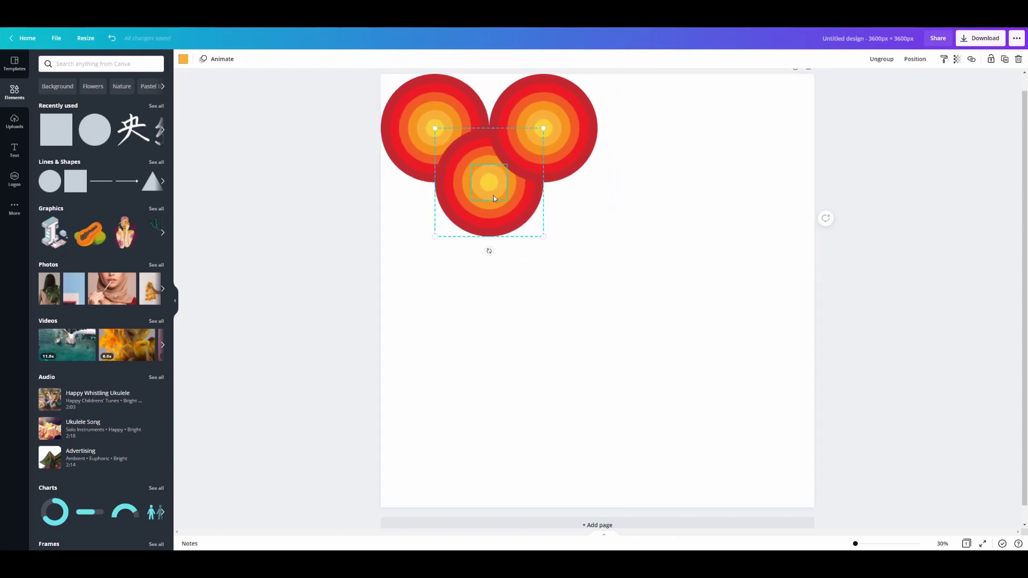
key(ctrl+d)
drag(494, 200, 616, 194)
Step: Duplicate the four circle groups and align the copy beside them so the two staggered rows span the page width
drag(731, 262, 449, 114)
key(ctrl+d)
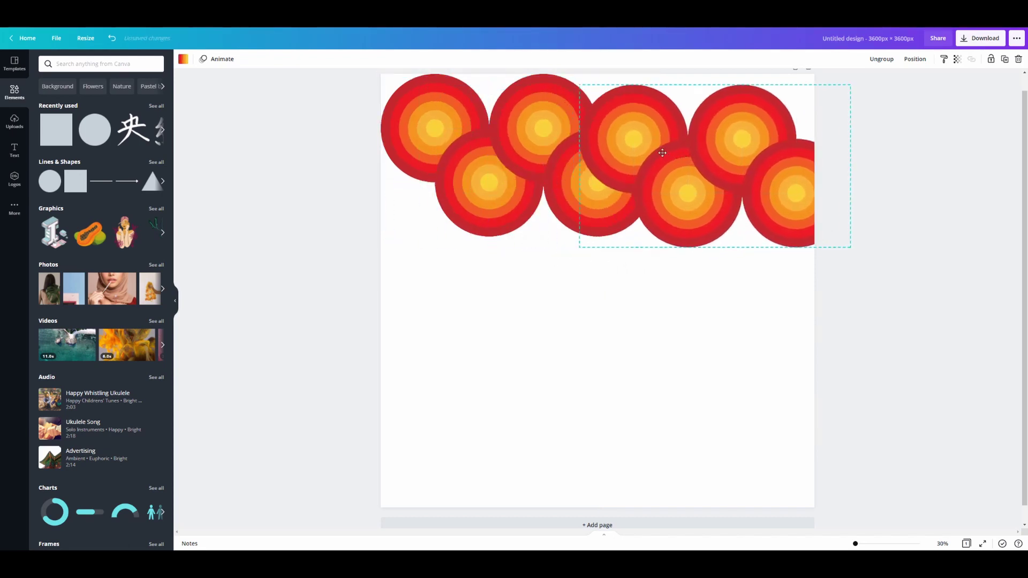
drag(651, 155, 672, 146)
click(786, 295)
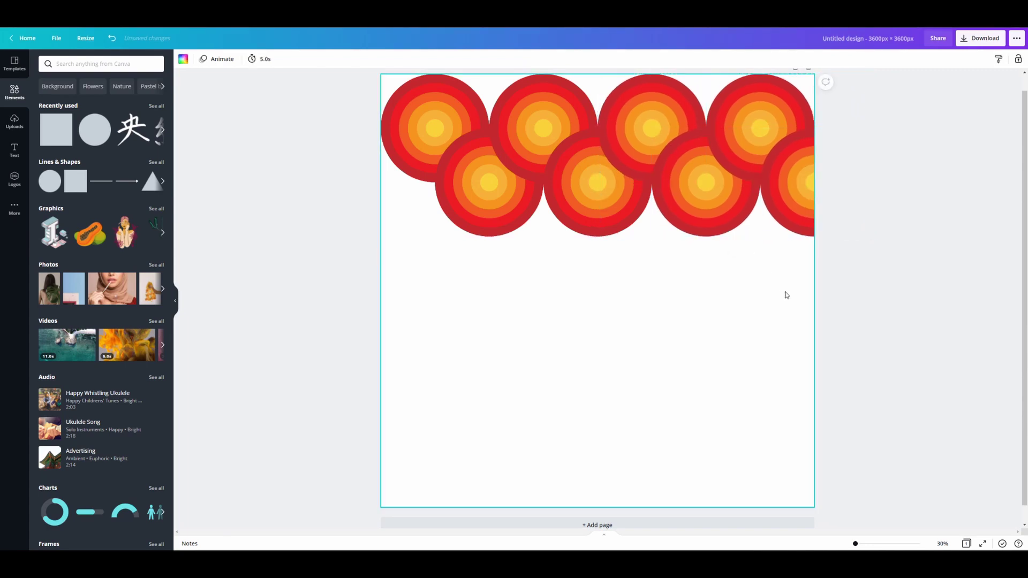
Step: Duplicate the staggered rows of circle groups down the page until the pattern reaches the bottom edge
drag(888, 315, 431, 214)
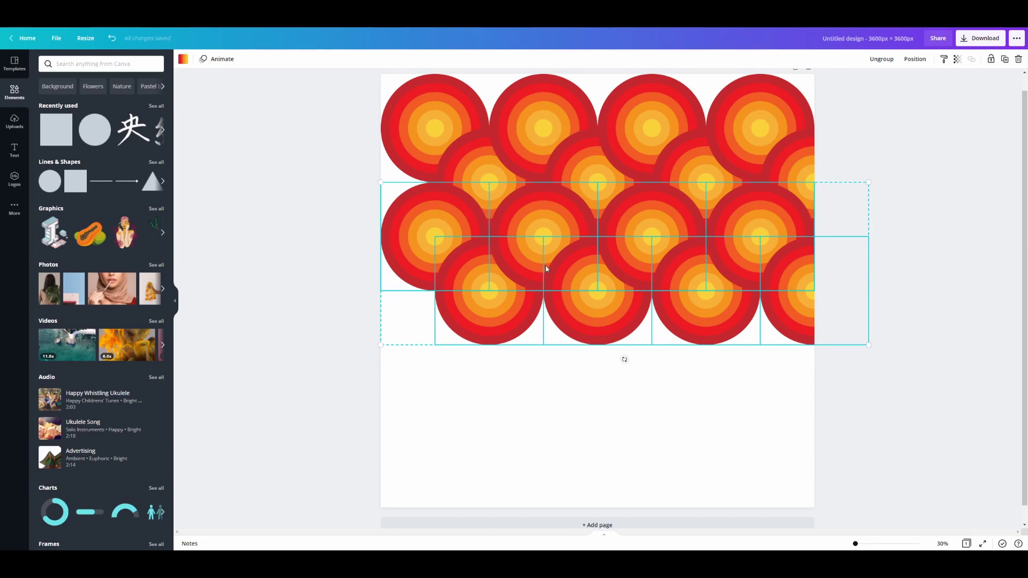
drag(545, 268, 556, 420)
click(328, 279)
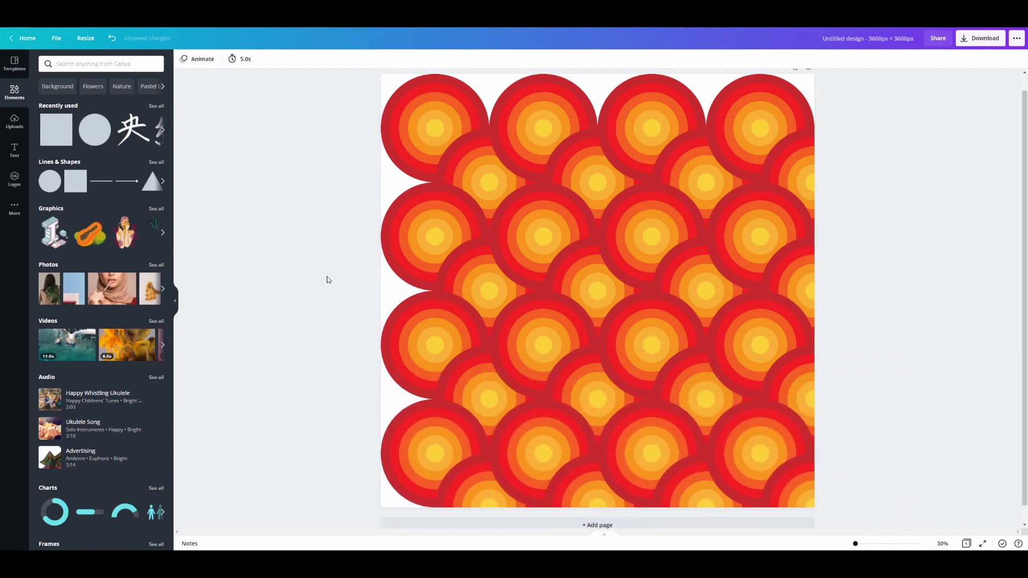
Step: Duplicate the leftmost column of circle groups and place the copy half off the page's left edge, behind the other circles
drag(328, 114, 412, 420)
drag(432, 188, 365, 165)
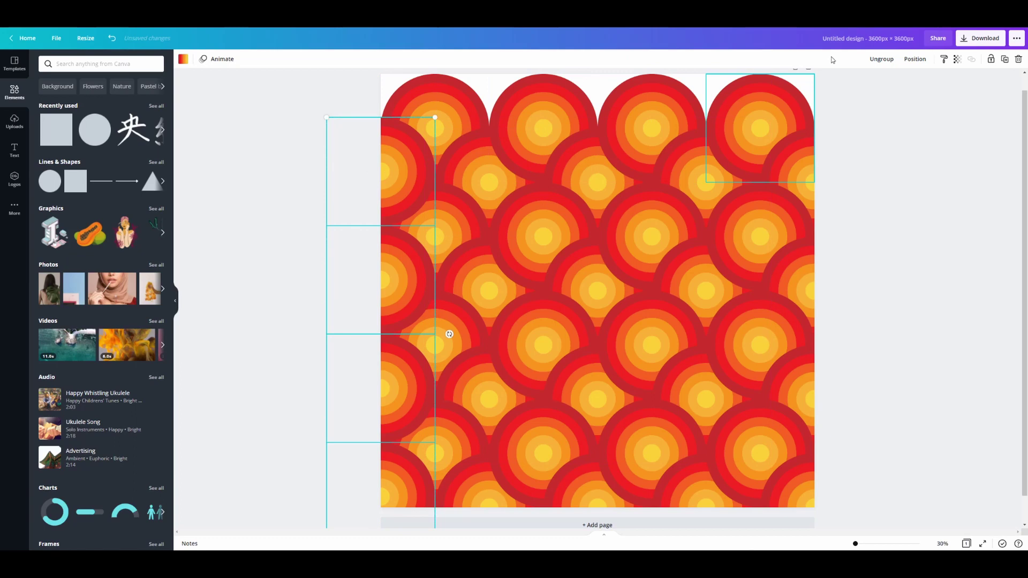
click(915, 59)
click(895, 84)
click(895, 84)
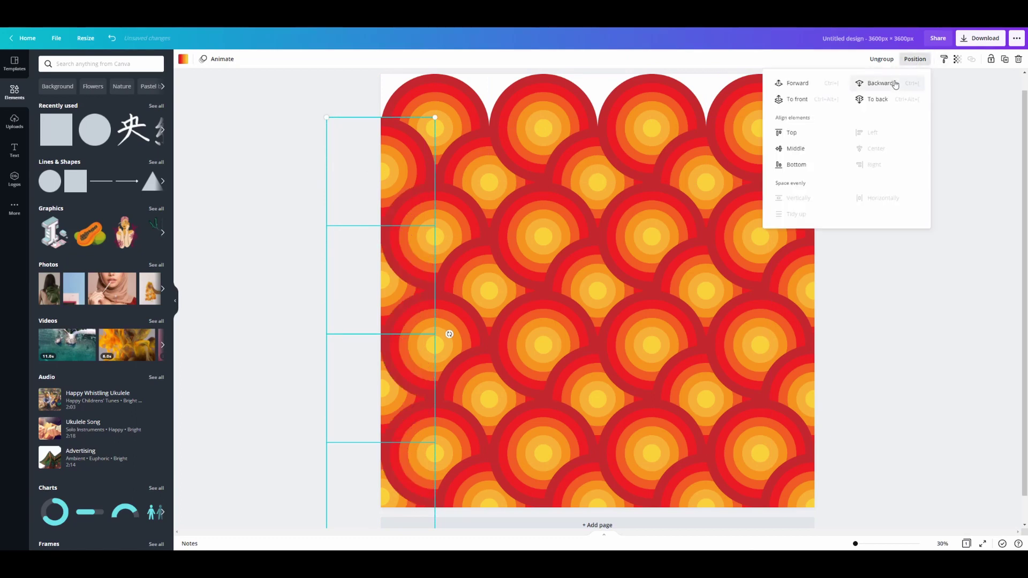
click(895, 83)
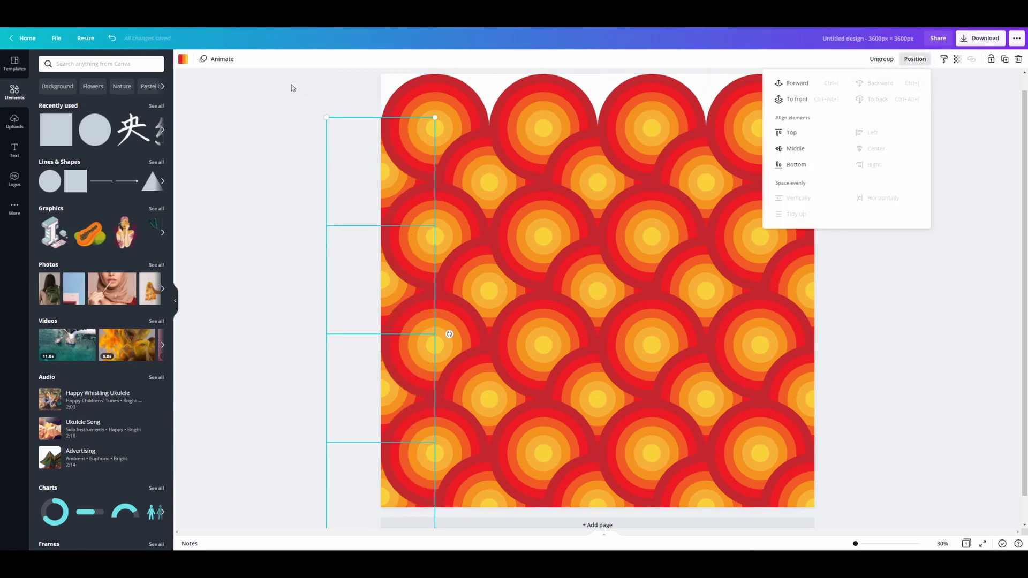
click(301, 98)
Step: Duplicate the top row of circle groups and shift the copy up and left, overlapping the page's top edge
drag(882, 85, 396, 88)
drag(757, 133, 701, 89)
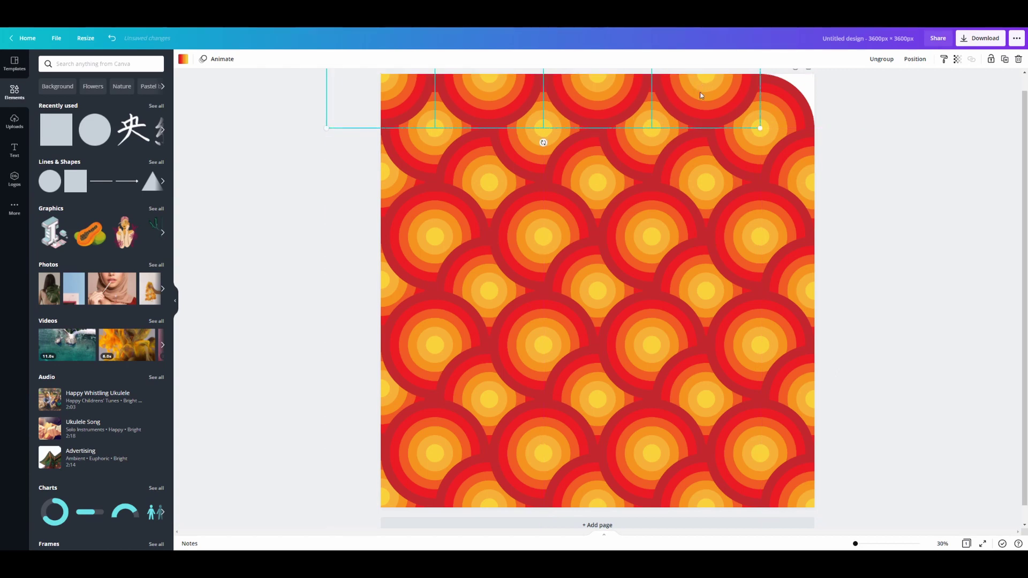
click(869, 116)
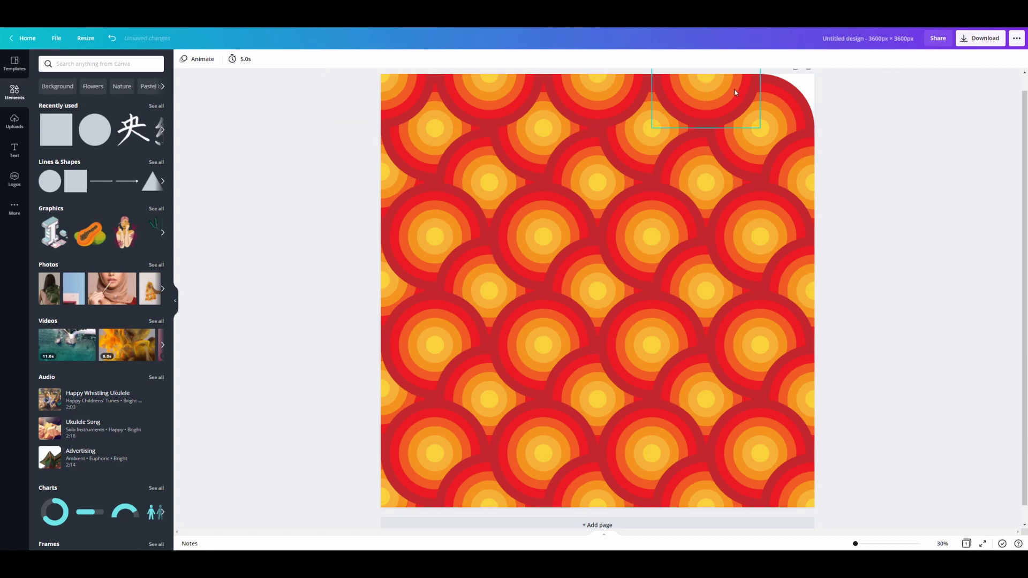
Step: Undo the last move of the copied top row and shift the row half a circle up and left over the page's top edge
key(ctrl+z)
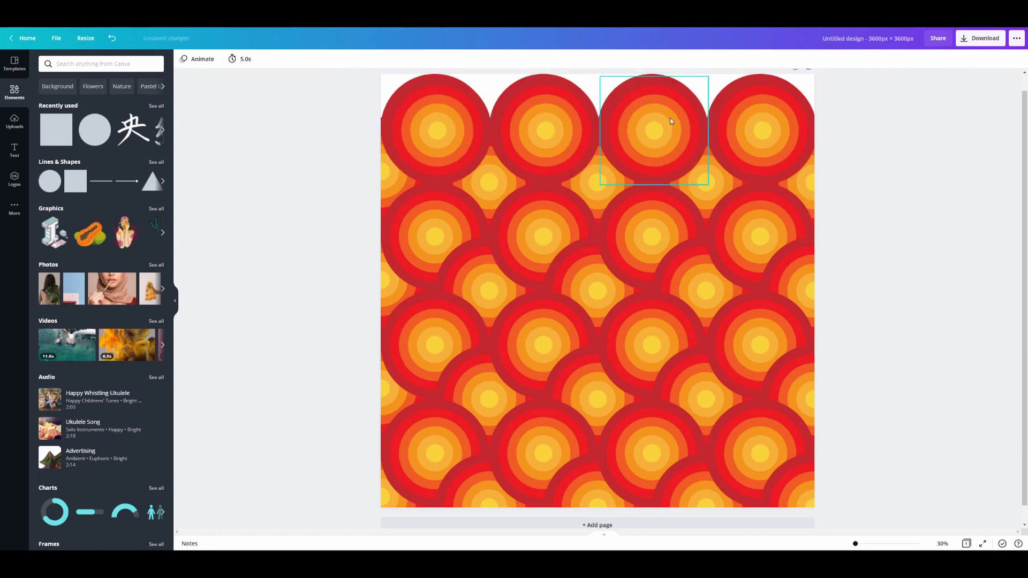
drag(350, 74, 816, 110)
drag(749, 132, 701, 75)
Step: Send the shifted row of circle groups backward until it sits behind the row below it
click(915, 59)
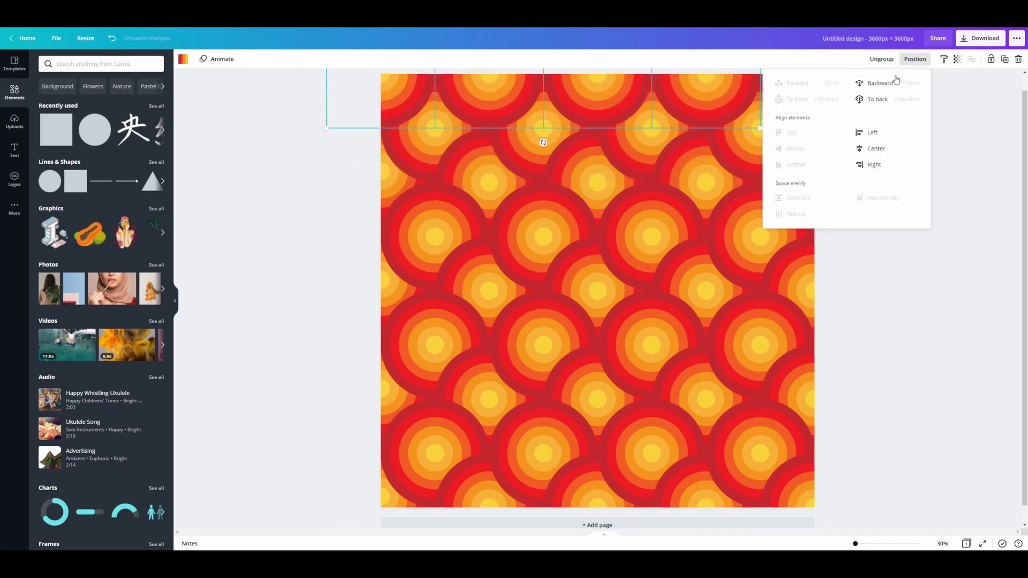
click(892, 84)
click(893, 84)
click(893, 84)
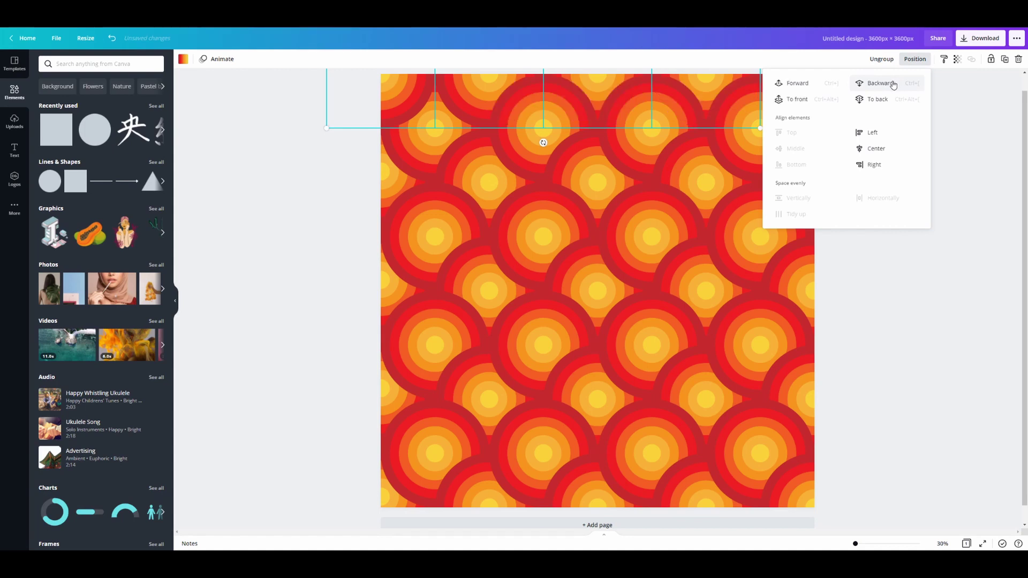
click(893, 84)
click(870, 128)
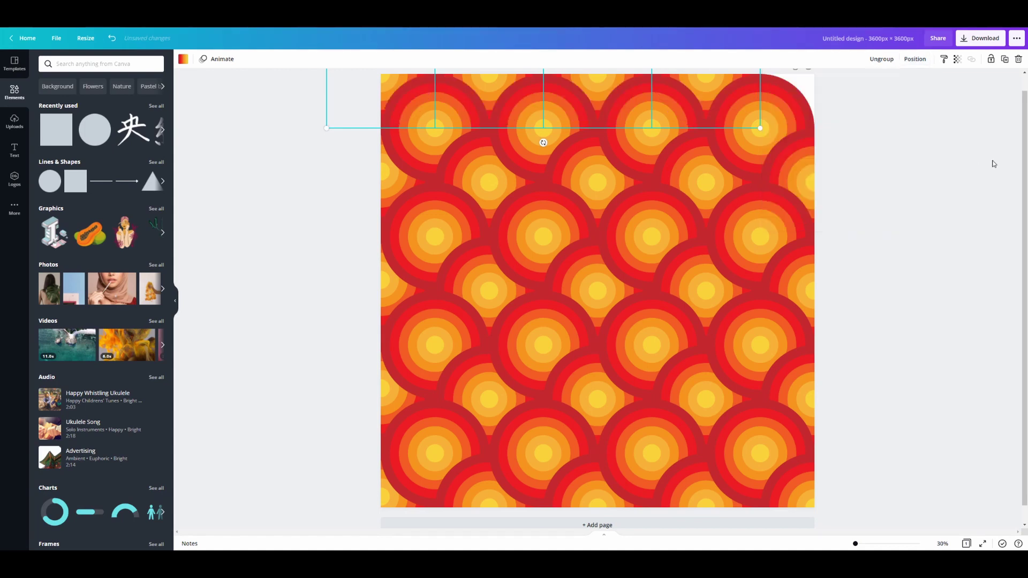
Step: Duplicate the top-right circle group, center the copy on the page's top-right corner and send it behind the other circles
click(798, 98)
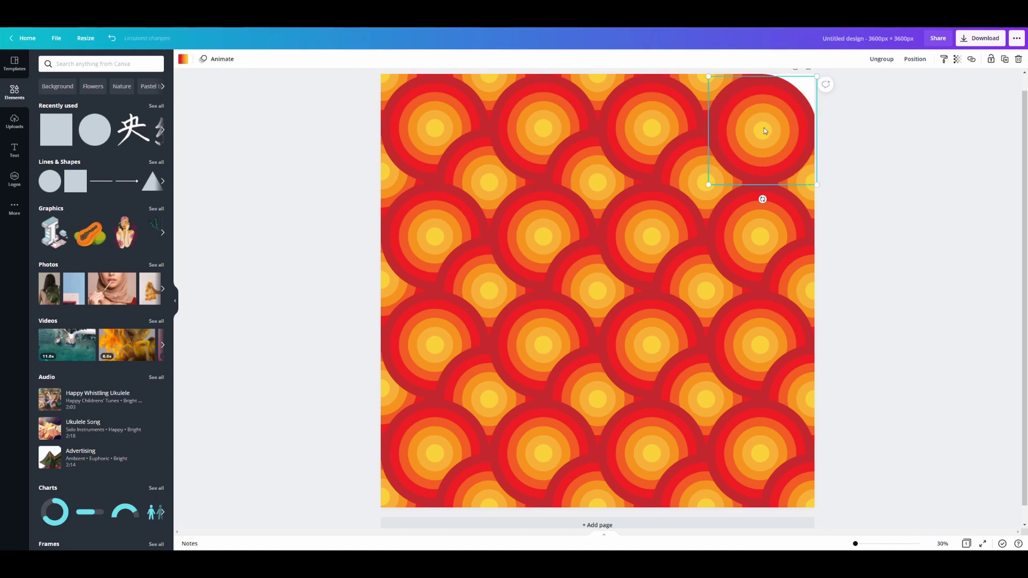
drag(763, 127, 816, 72)
click(914, 60)
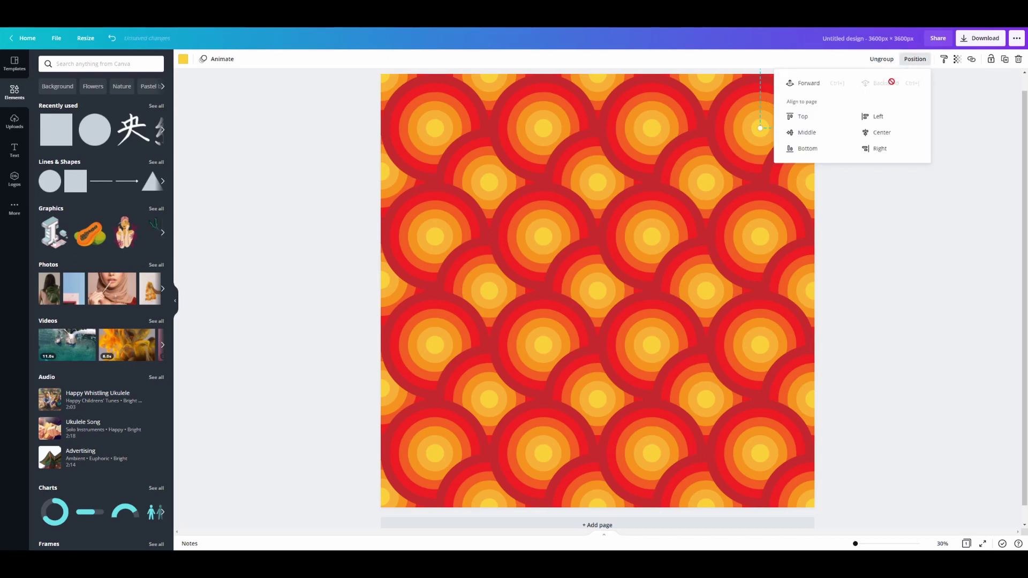
click(914, 211)
click(913, 211)
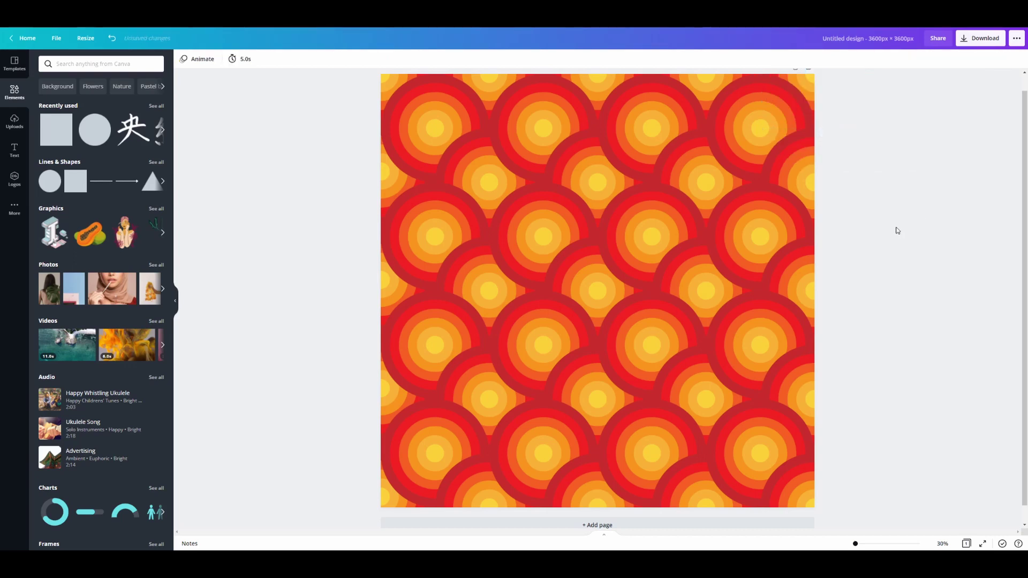
drag(856, 544, 856, 544)
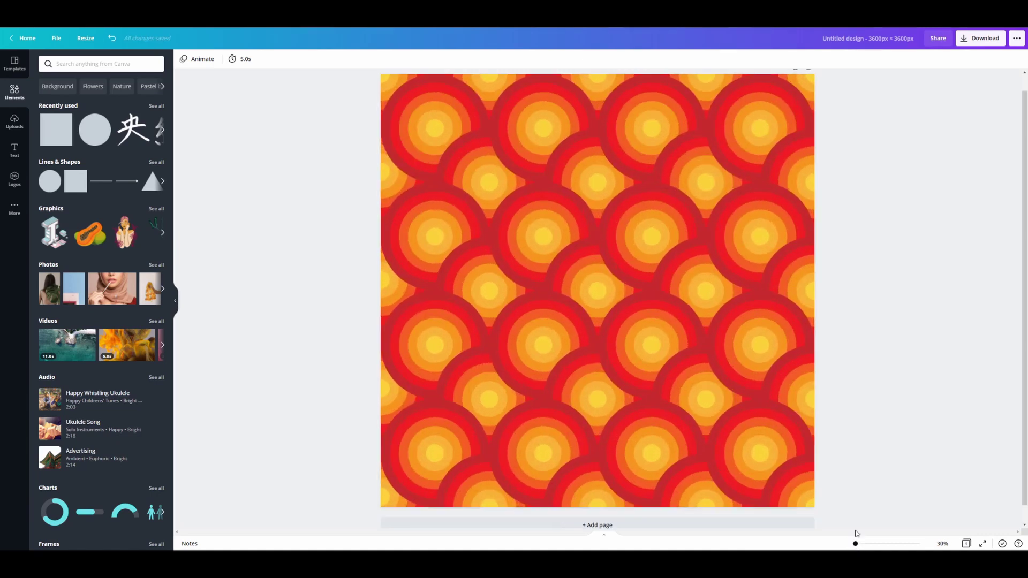